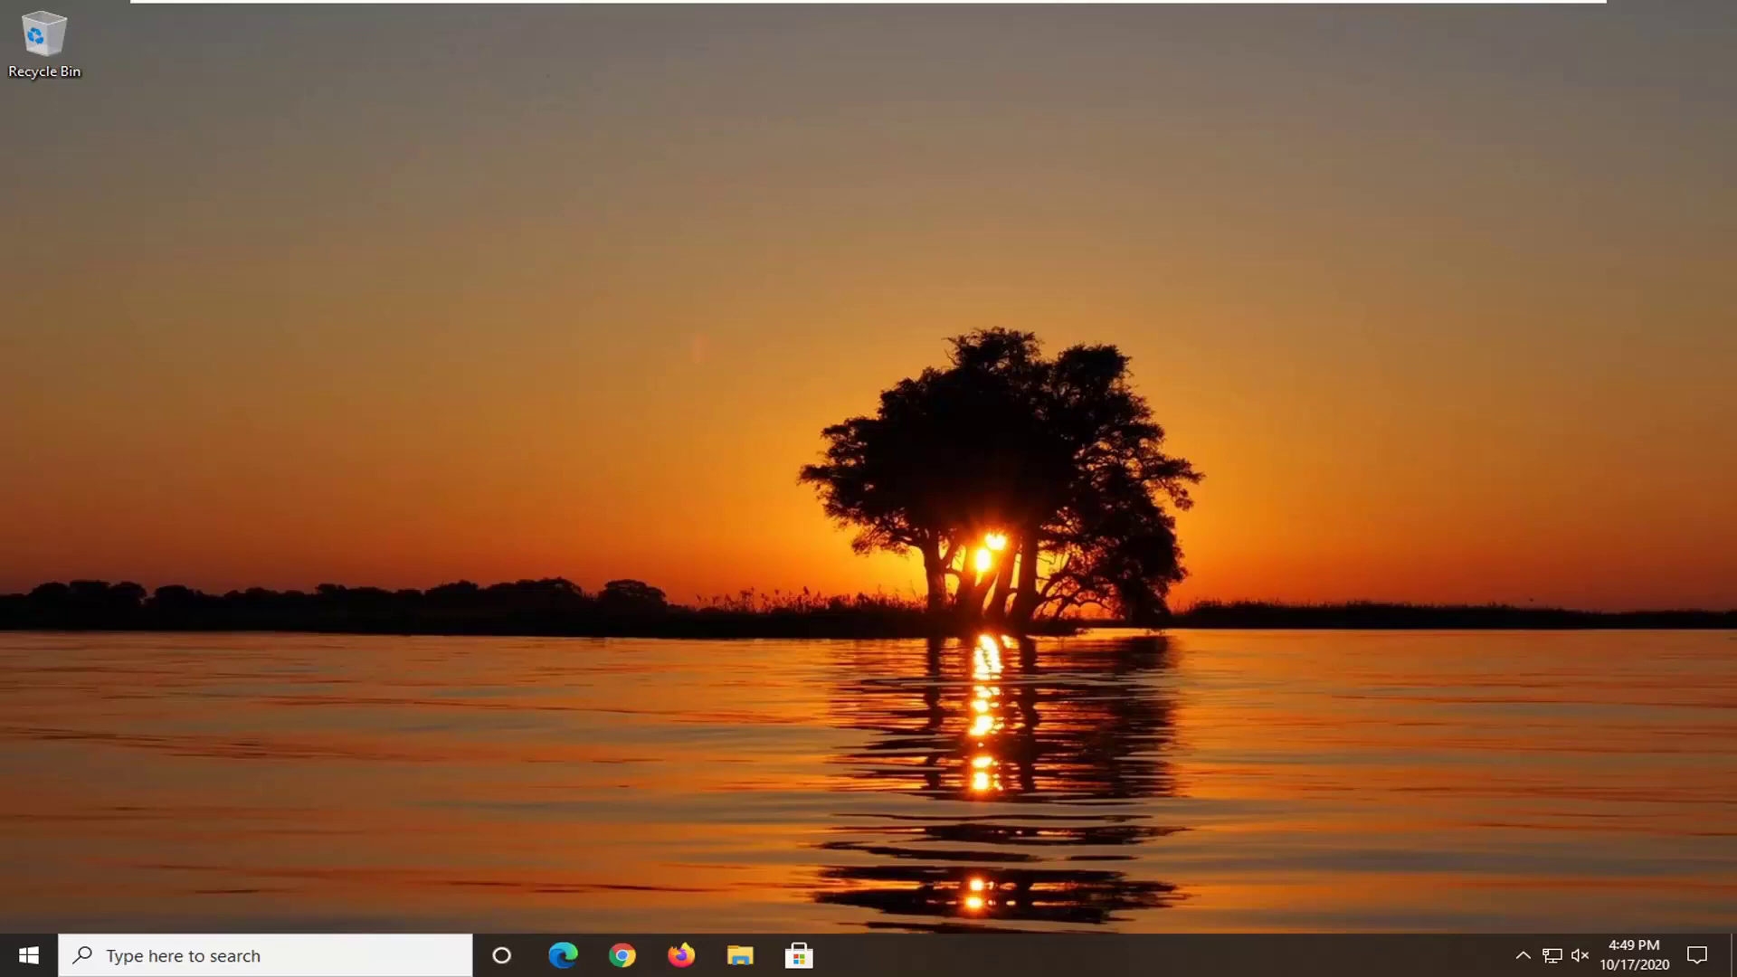
# Step: Launch Registry Editor from Start search as administrator, approving the UAC prompt
pyautogui.click(27, 956)
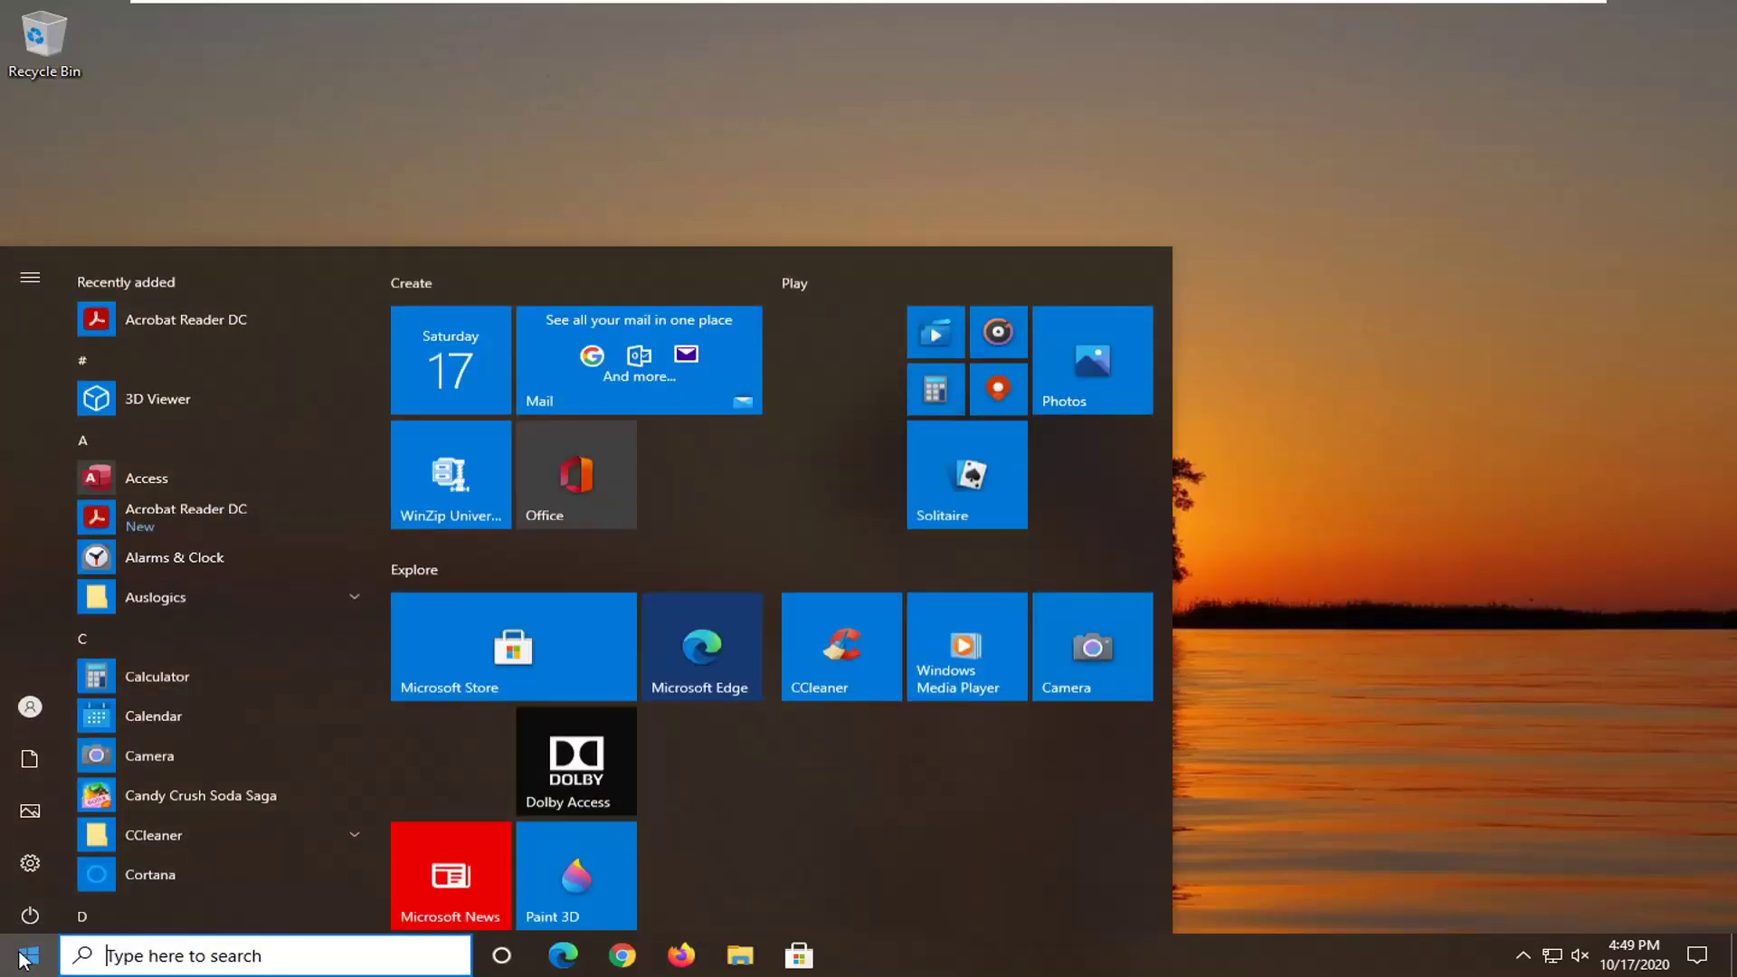
pyautogui.write('regedit')
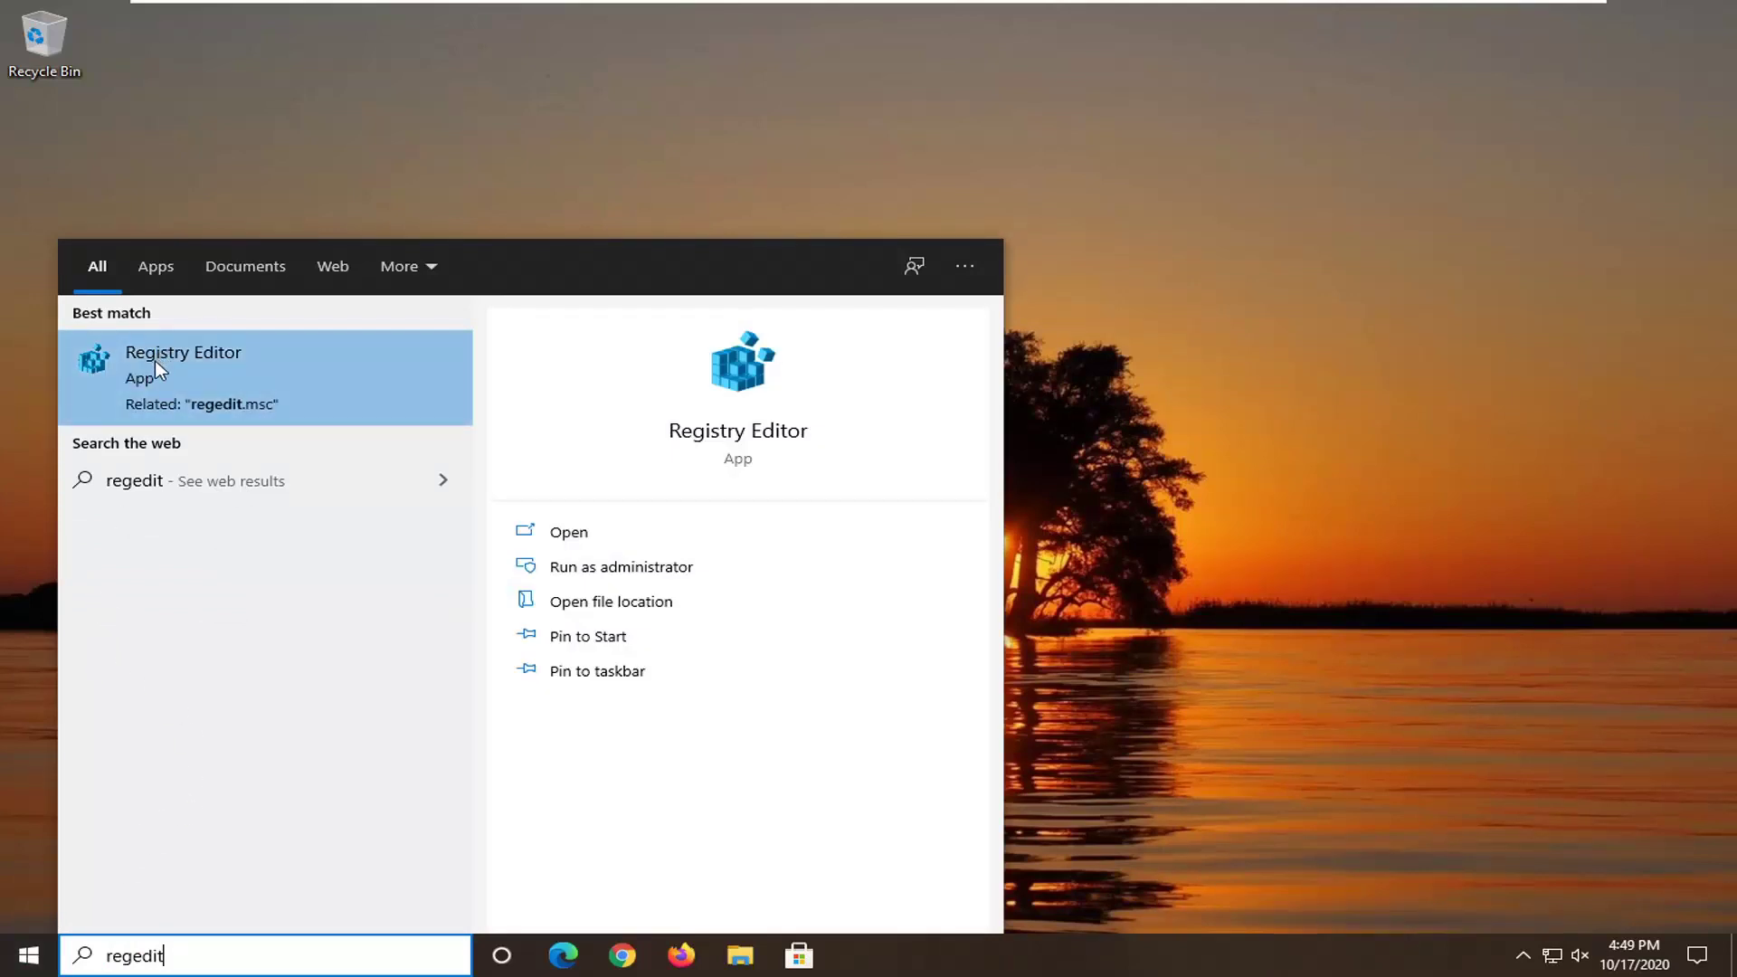
pyautogui.rightClick(155, 360)
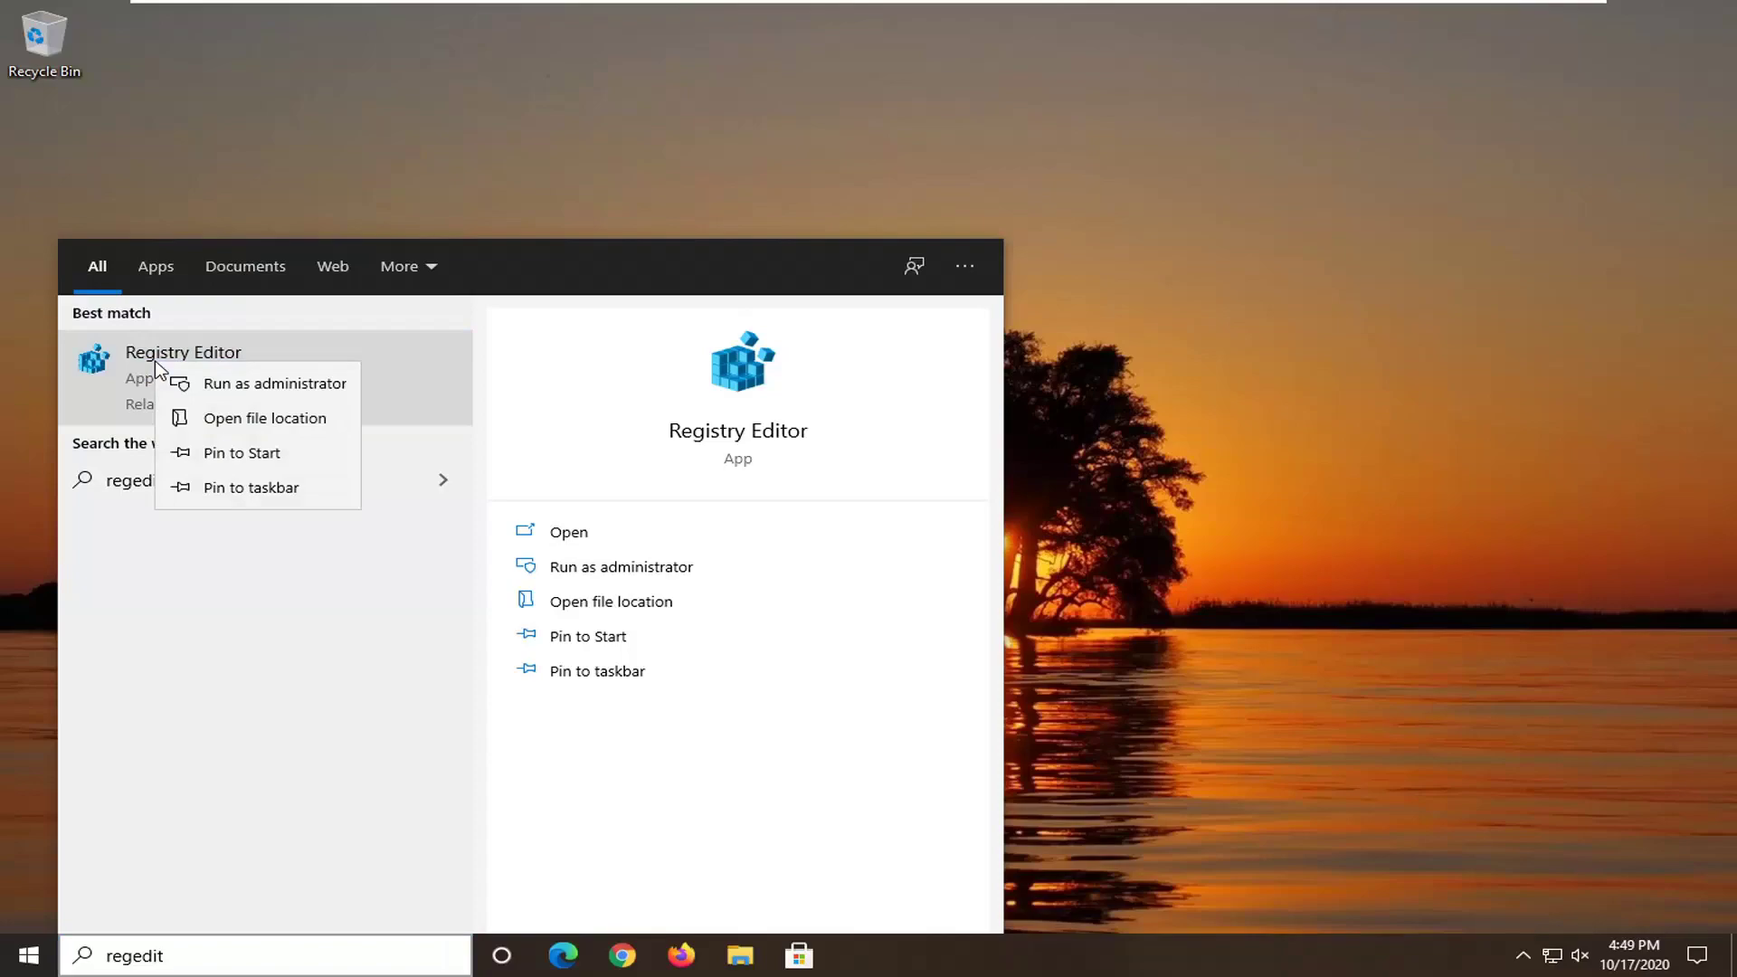
pyautogui.click(287, 384)
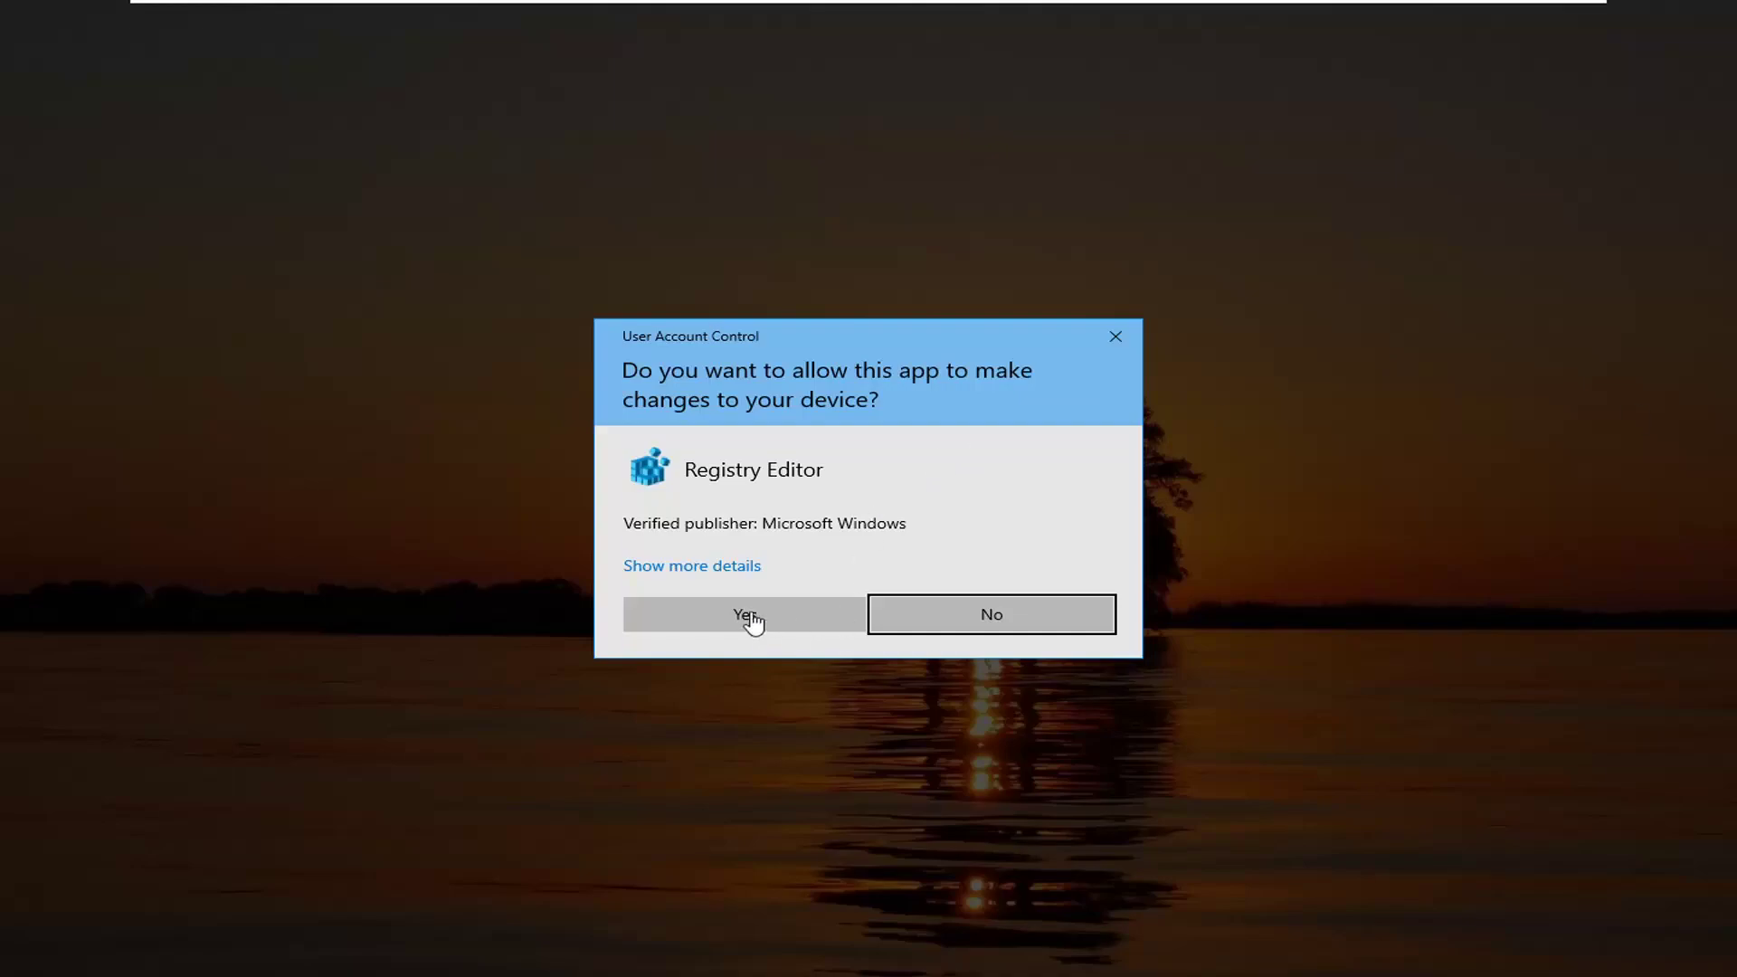
pyautogui.click(752, 619)
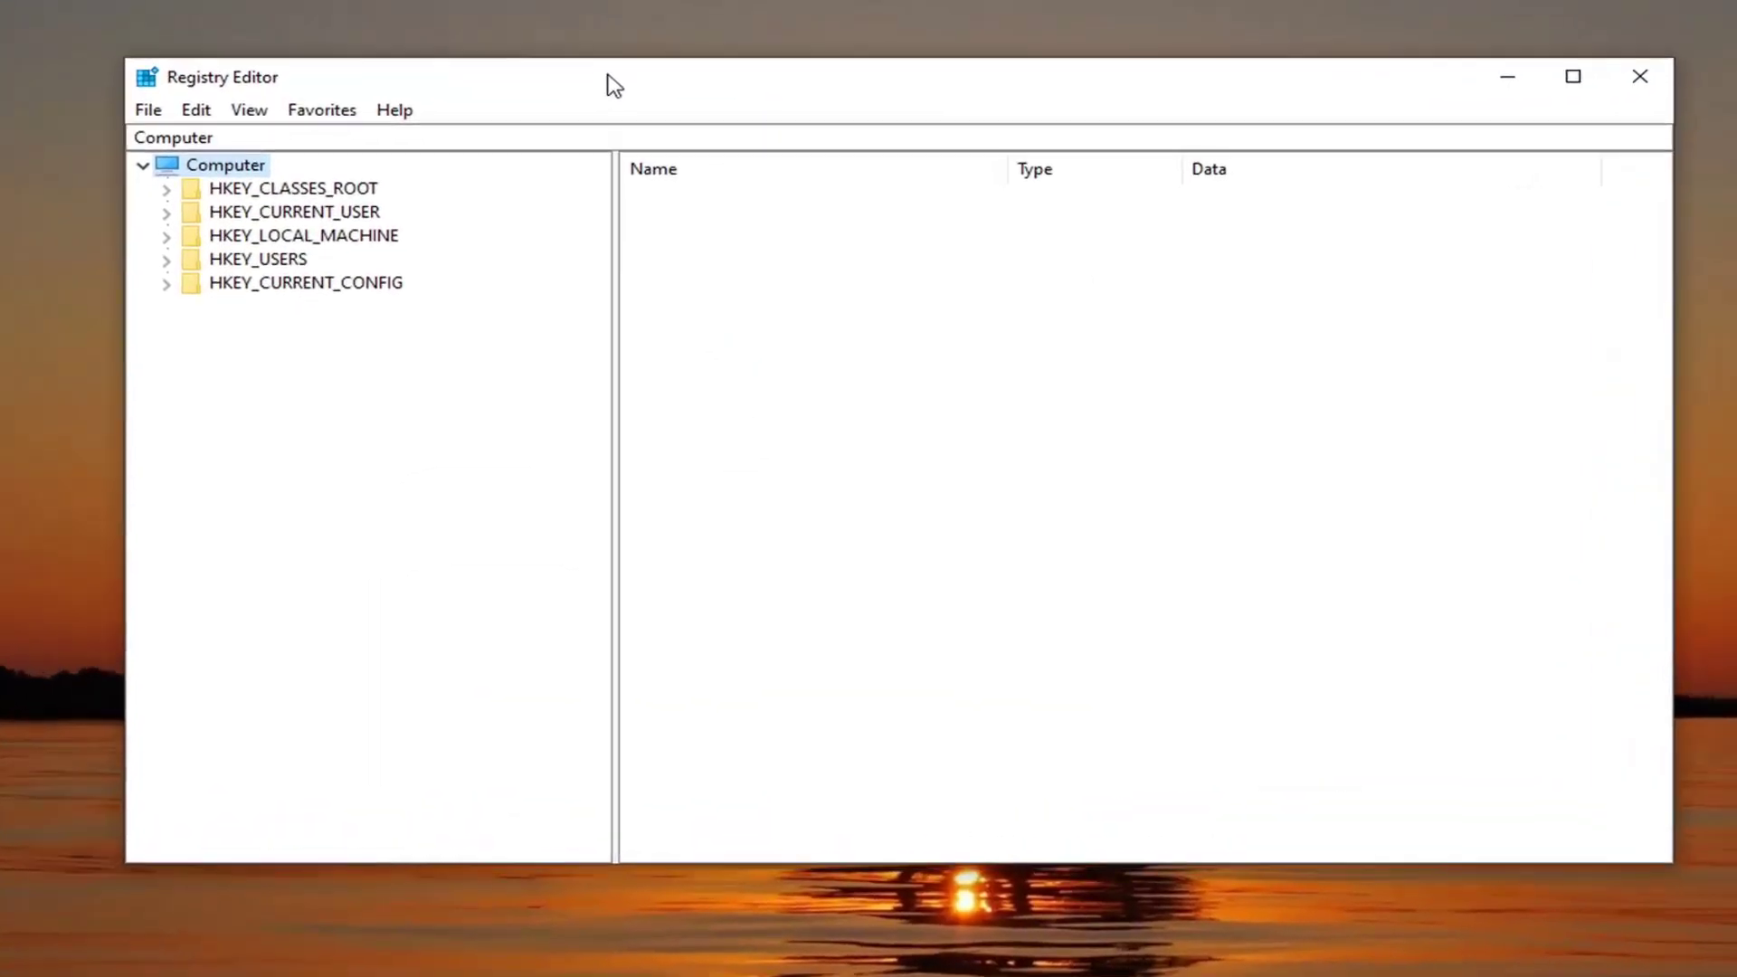
# Step: Go to Computer\HKEY_LOCAL_MACHINE\SOFTWARE\Policies\Microsoft\Windows Defender by pasting it into the address bar
pyautogui.click(282, 138)
pyautogui.click(173, 137)
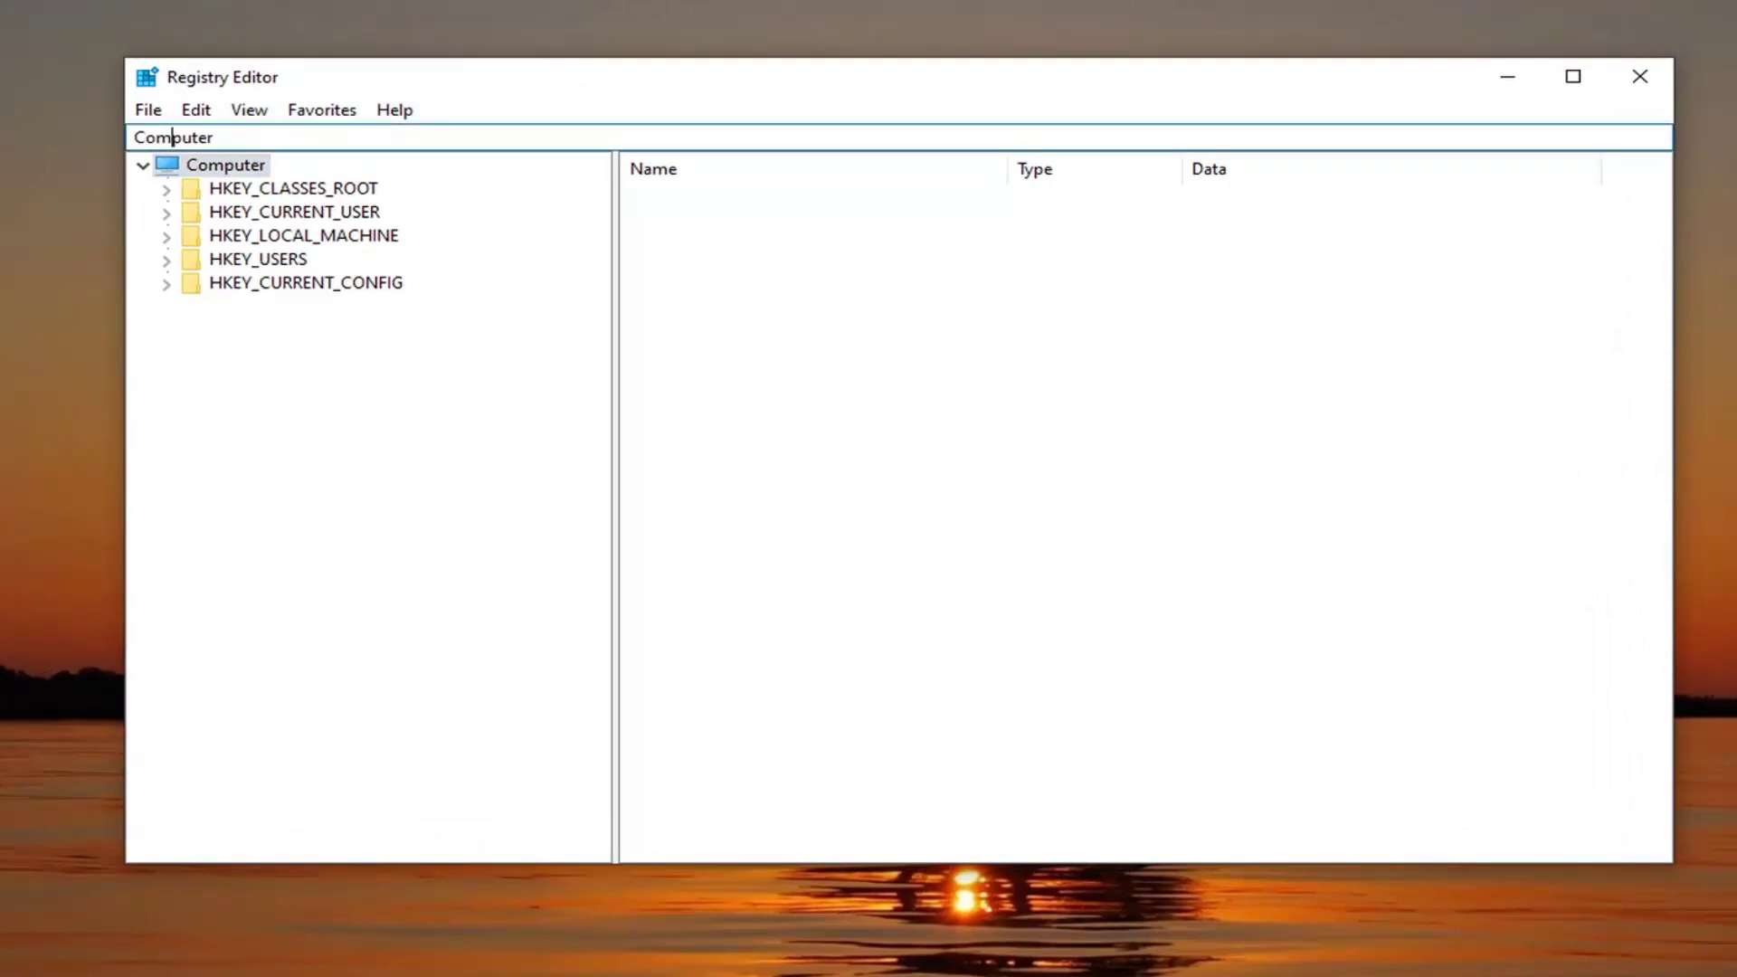
pyautogui.moveTo(215, 137); pyautogui.dragTo(67, 133)
pyautogui.press('BackSpace')
pyautogui.rightClick(188, 139)
pyautogui.click(261, 259)
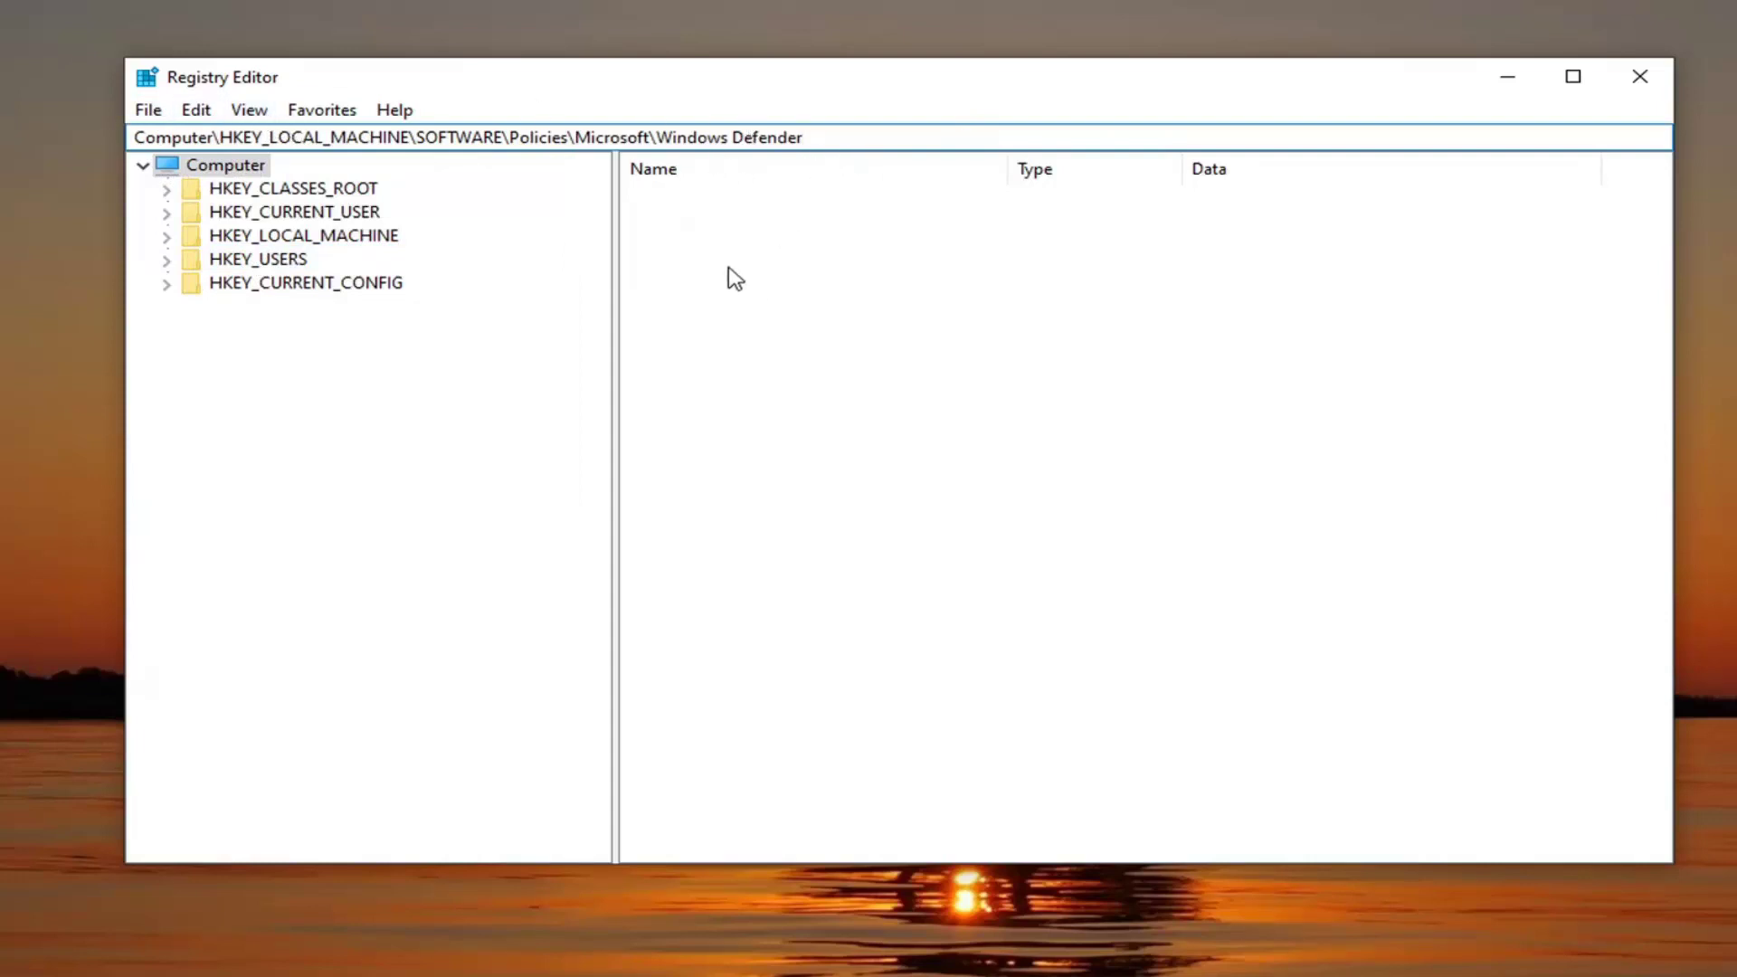
pyautogui.press('Return')
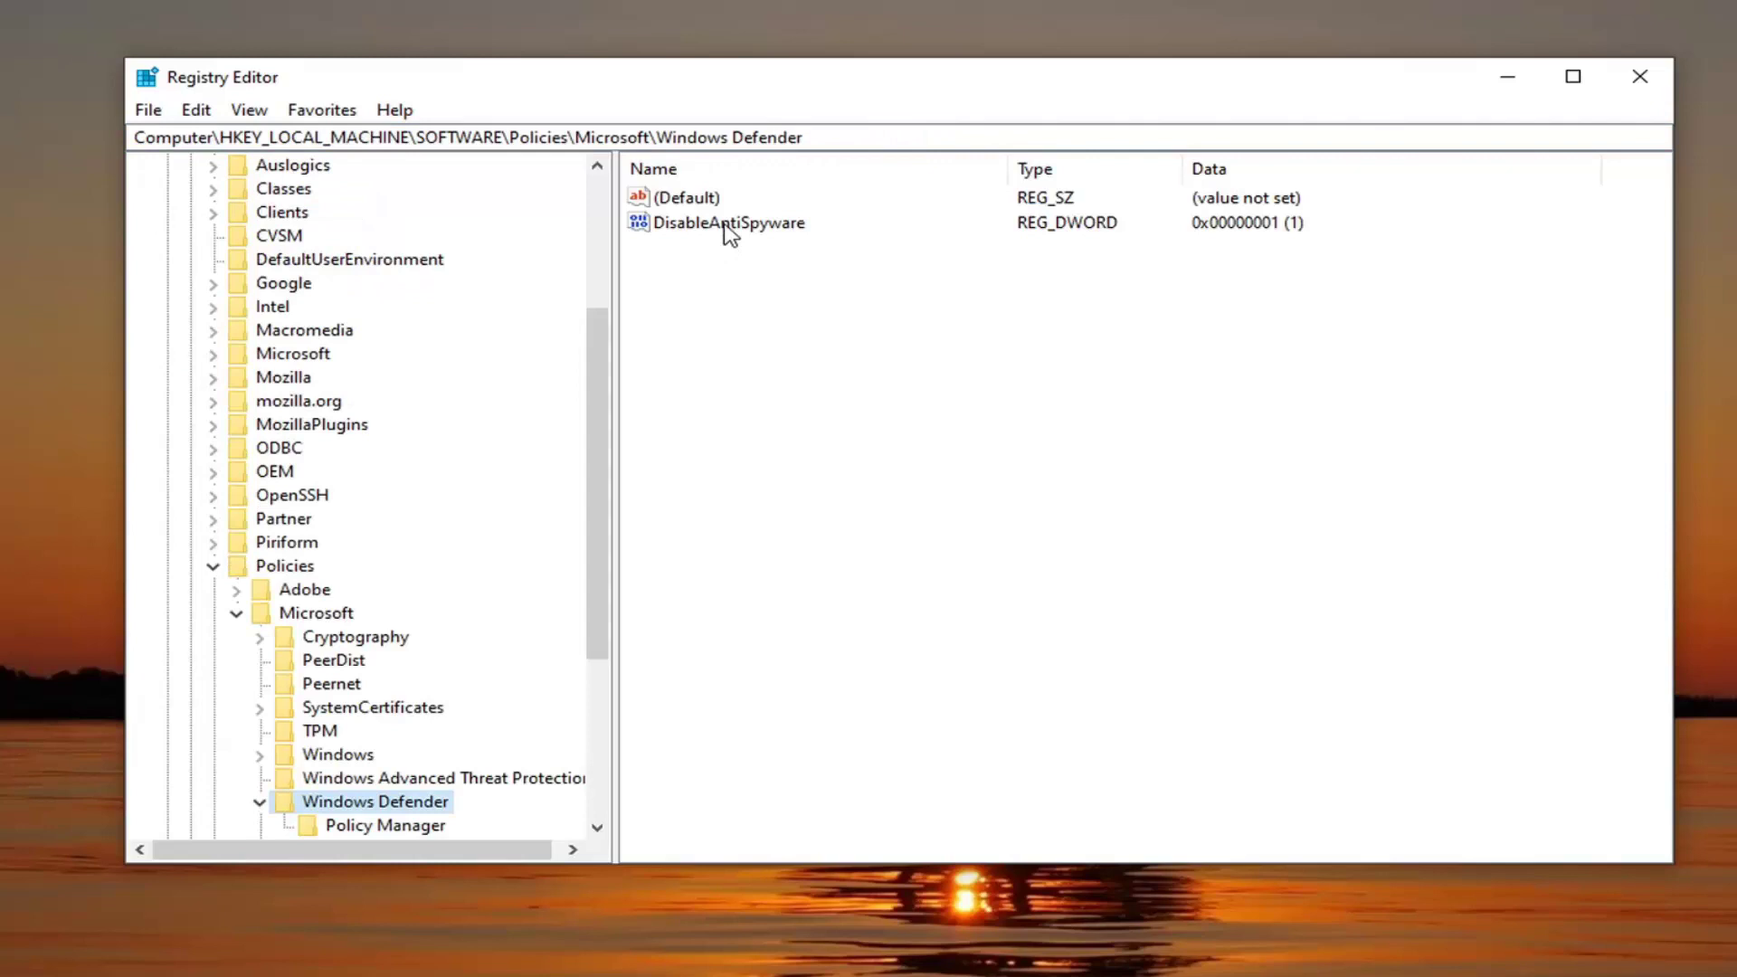
# Step: Delete the DisableAntiSpyware value from the Windows Defender key and confirm the deletion
pyautogui.click(721, 233)
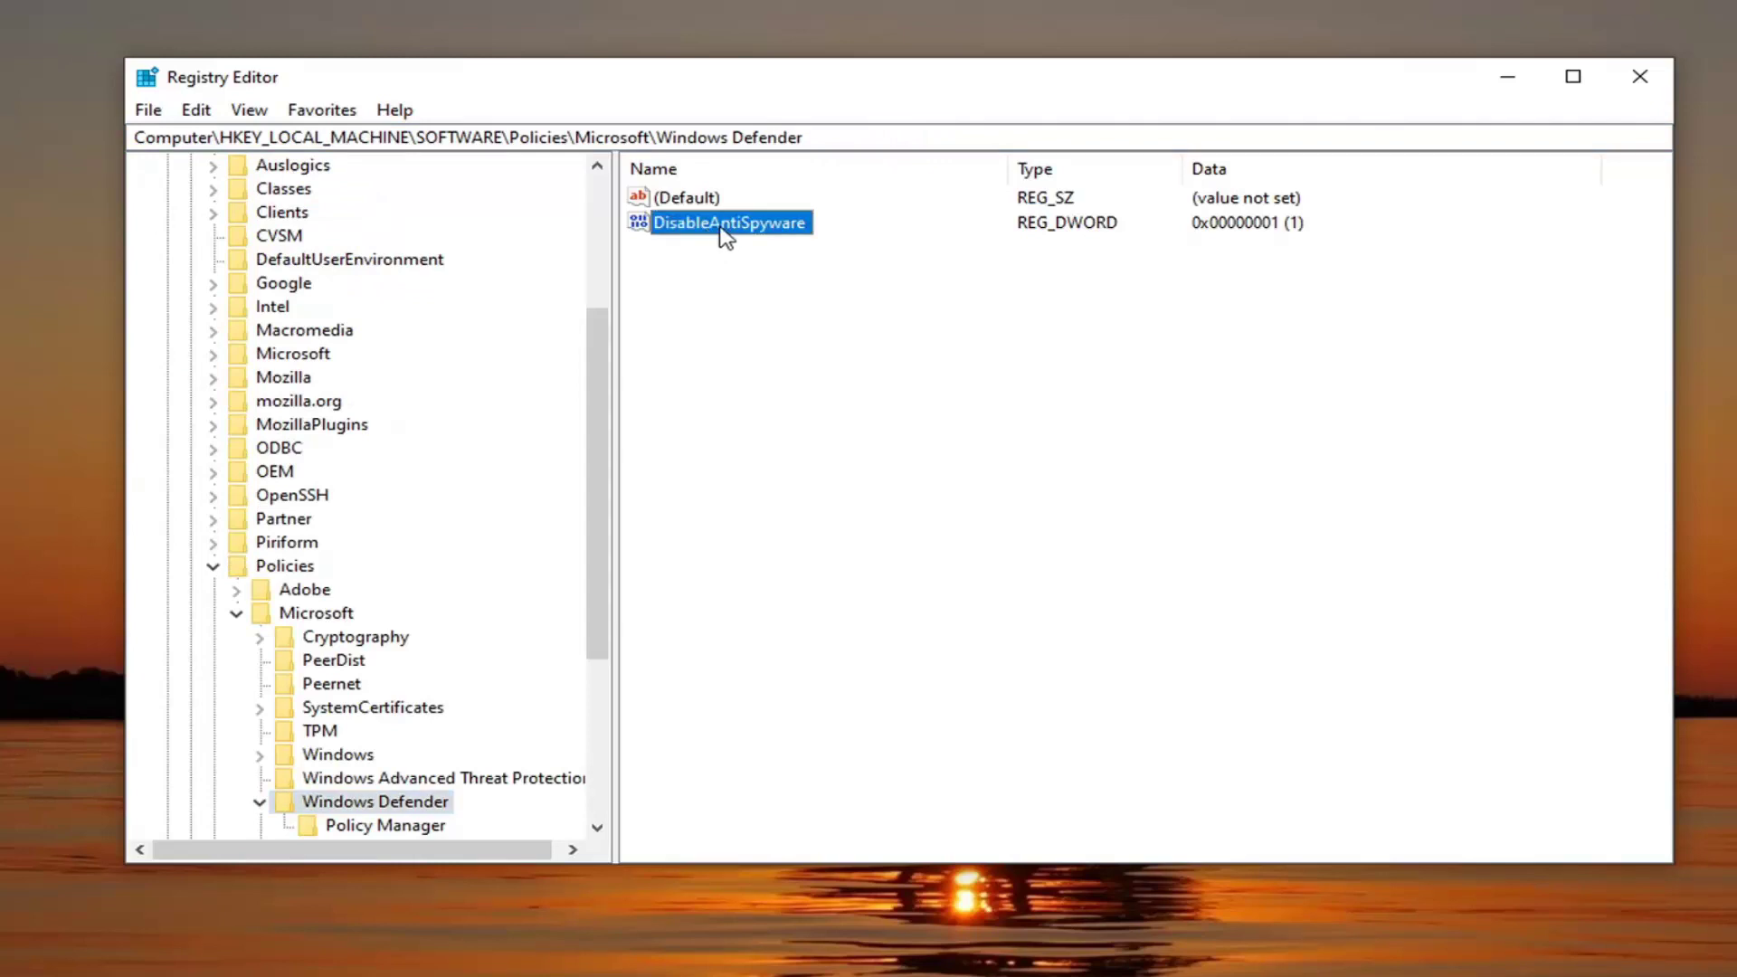
pyautogui.rightClick(721, 234)
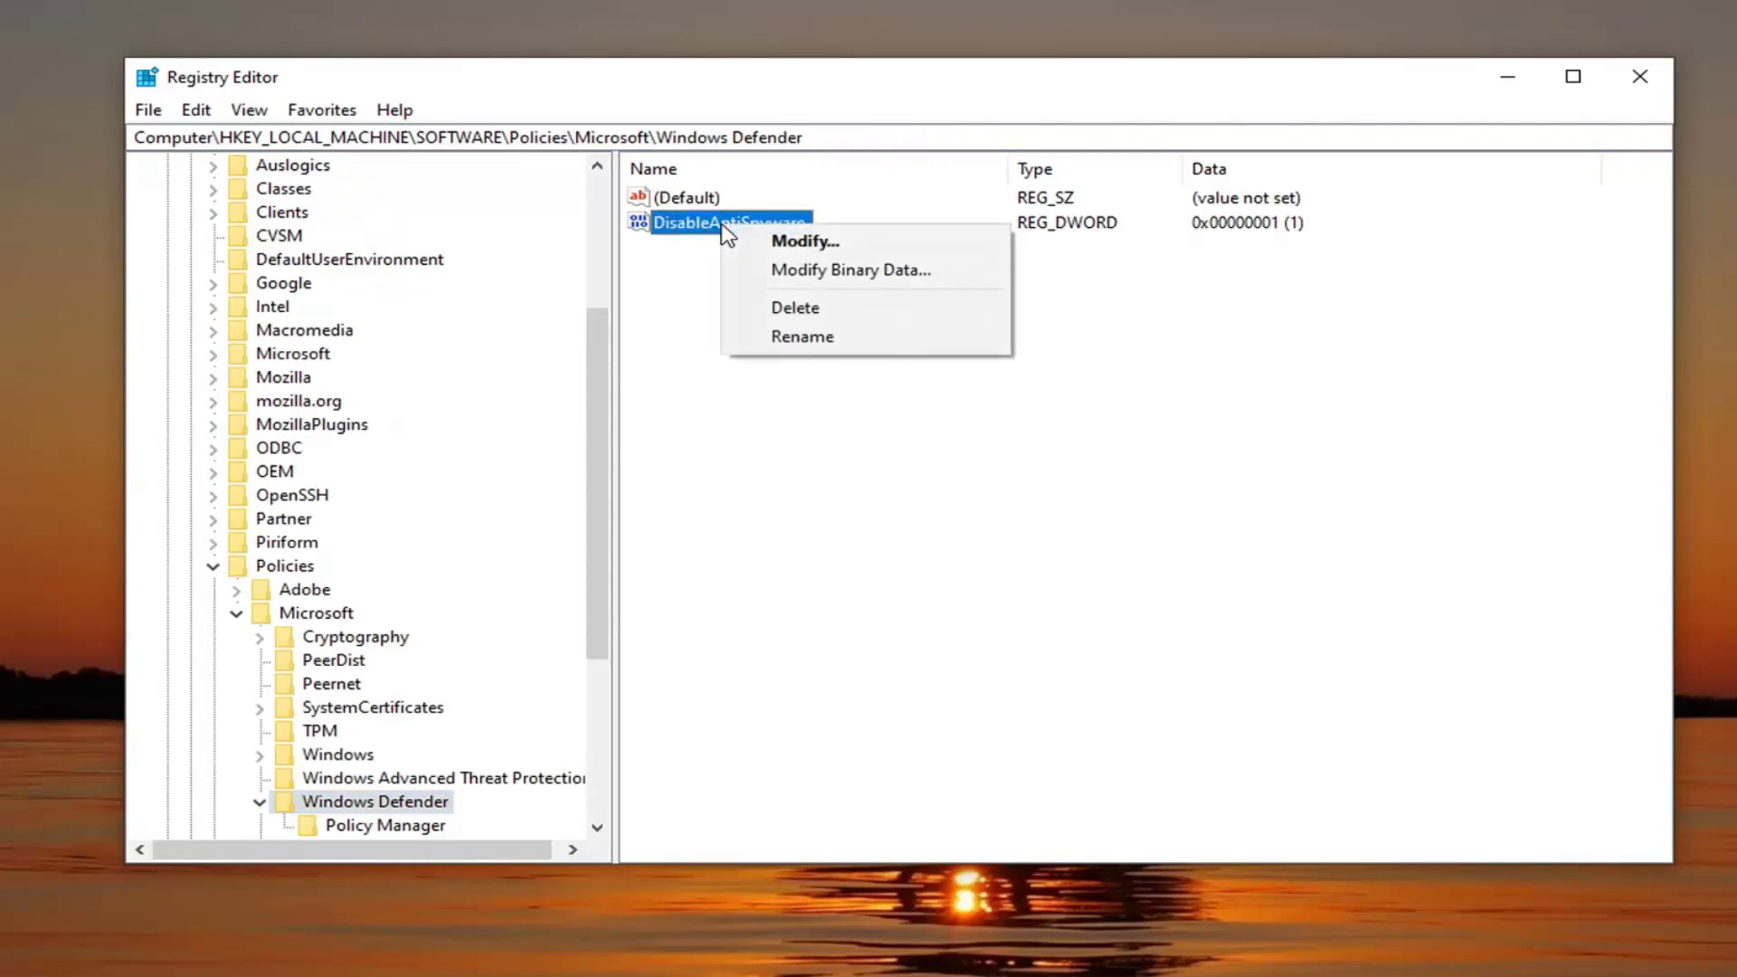
pyautogui.click(762, 310)
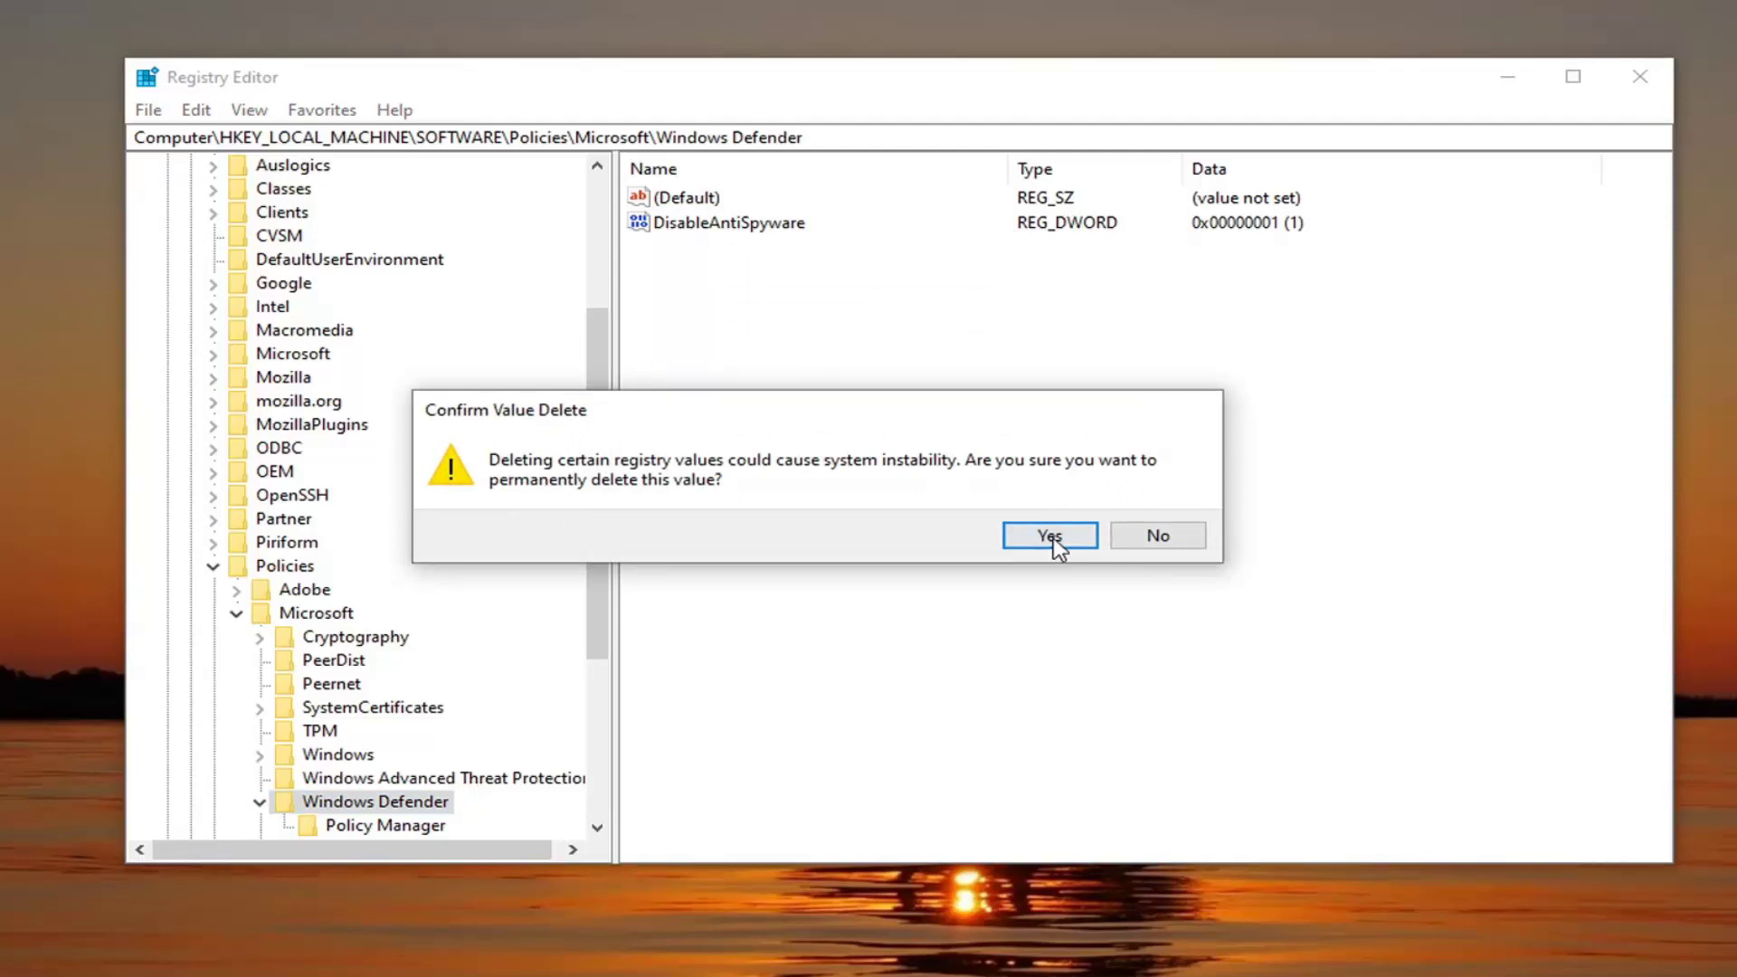
pyautogui.click(1051, 538)
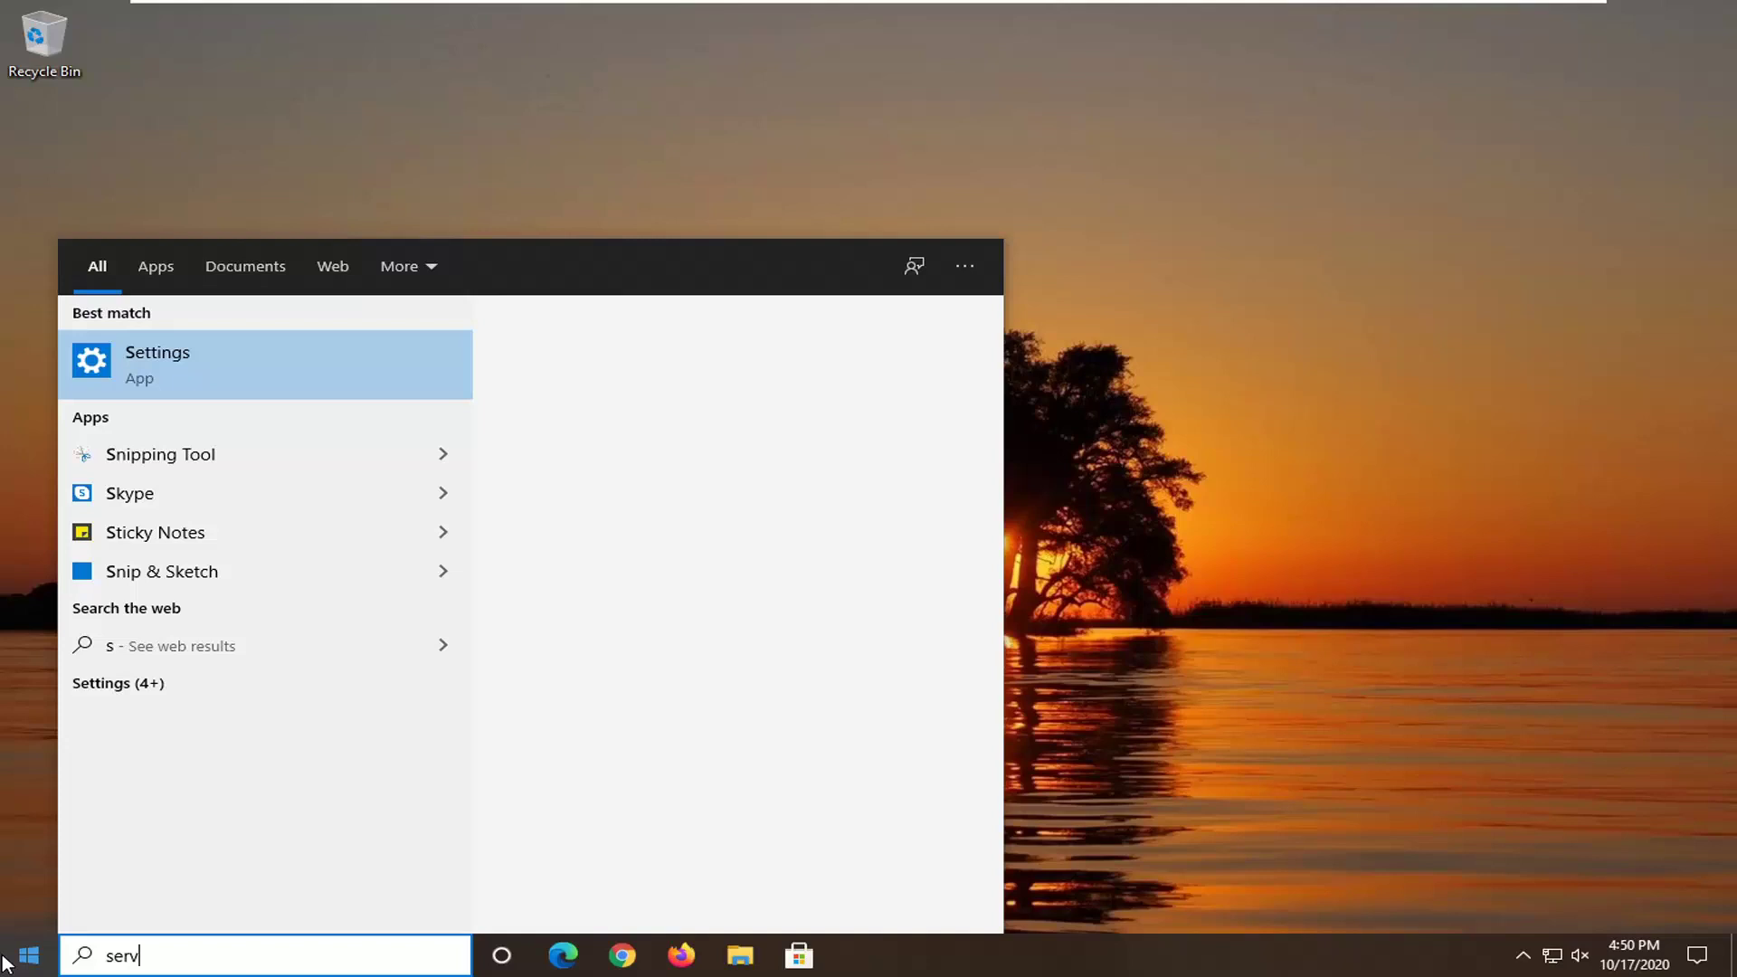
pyautogui.write('ices')
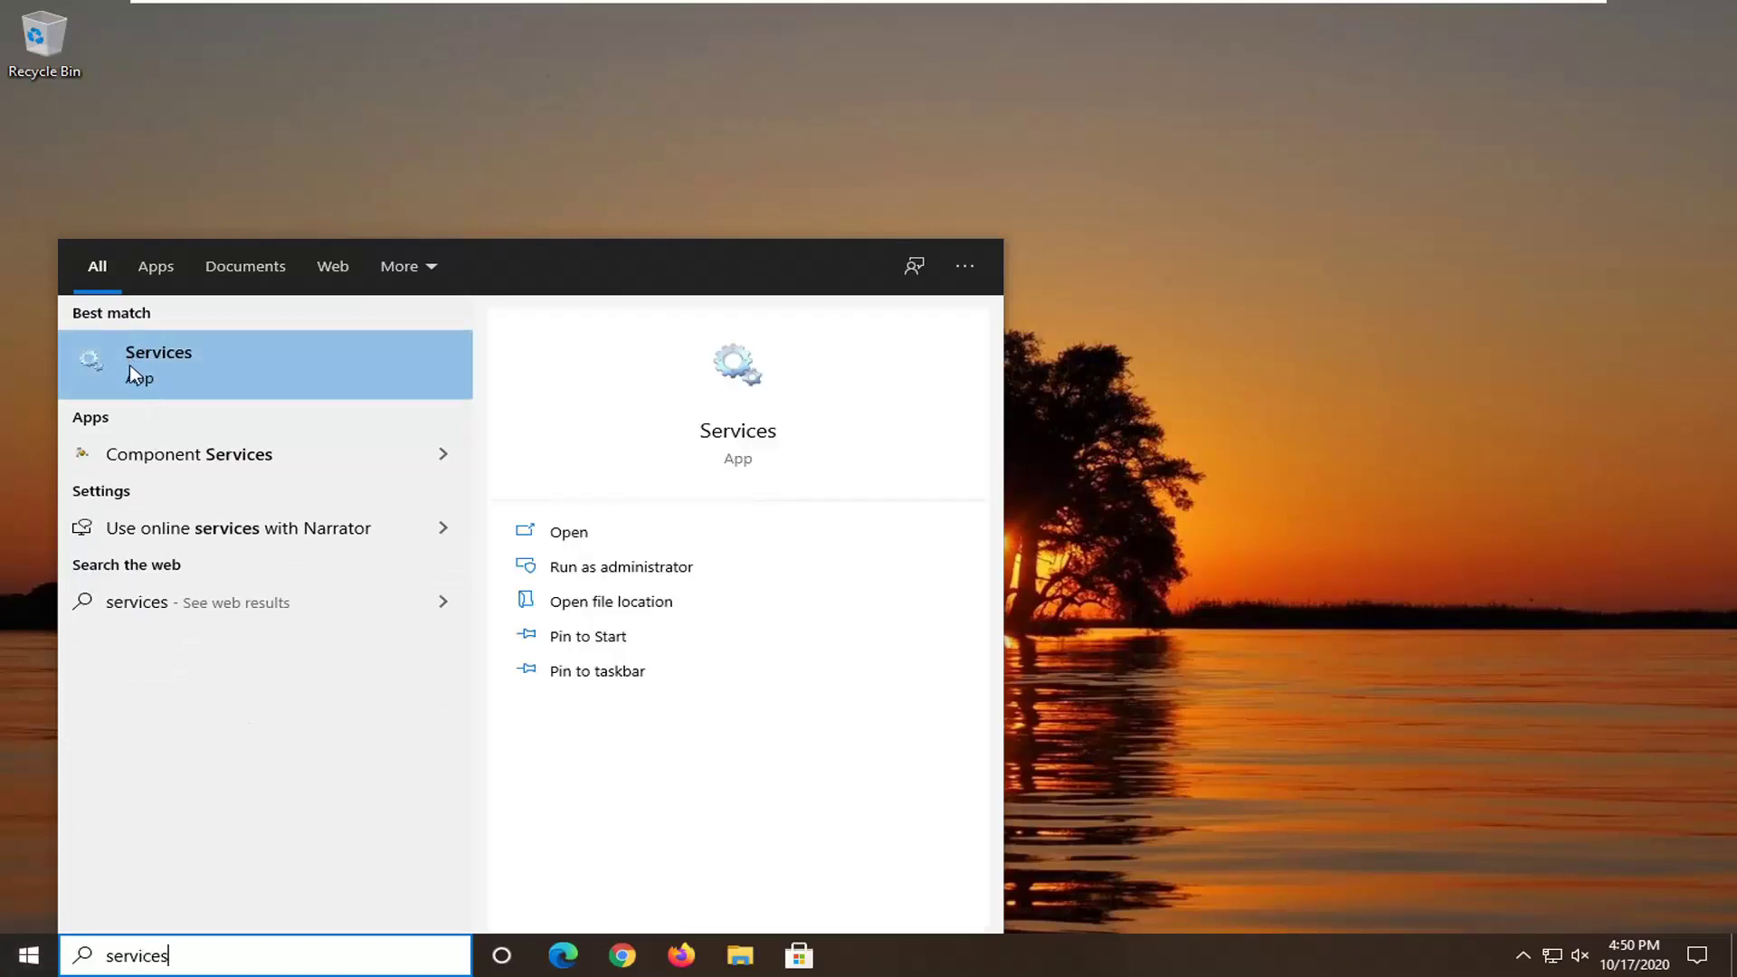
# Step: Launch the Services best match from the Start menu search results
pyautogui.click(151, 378)
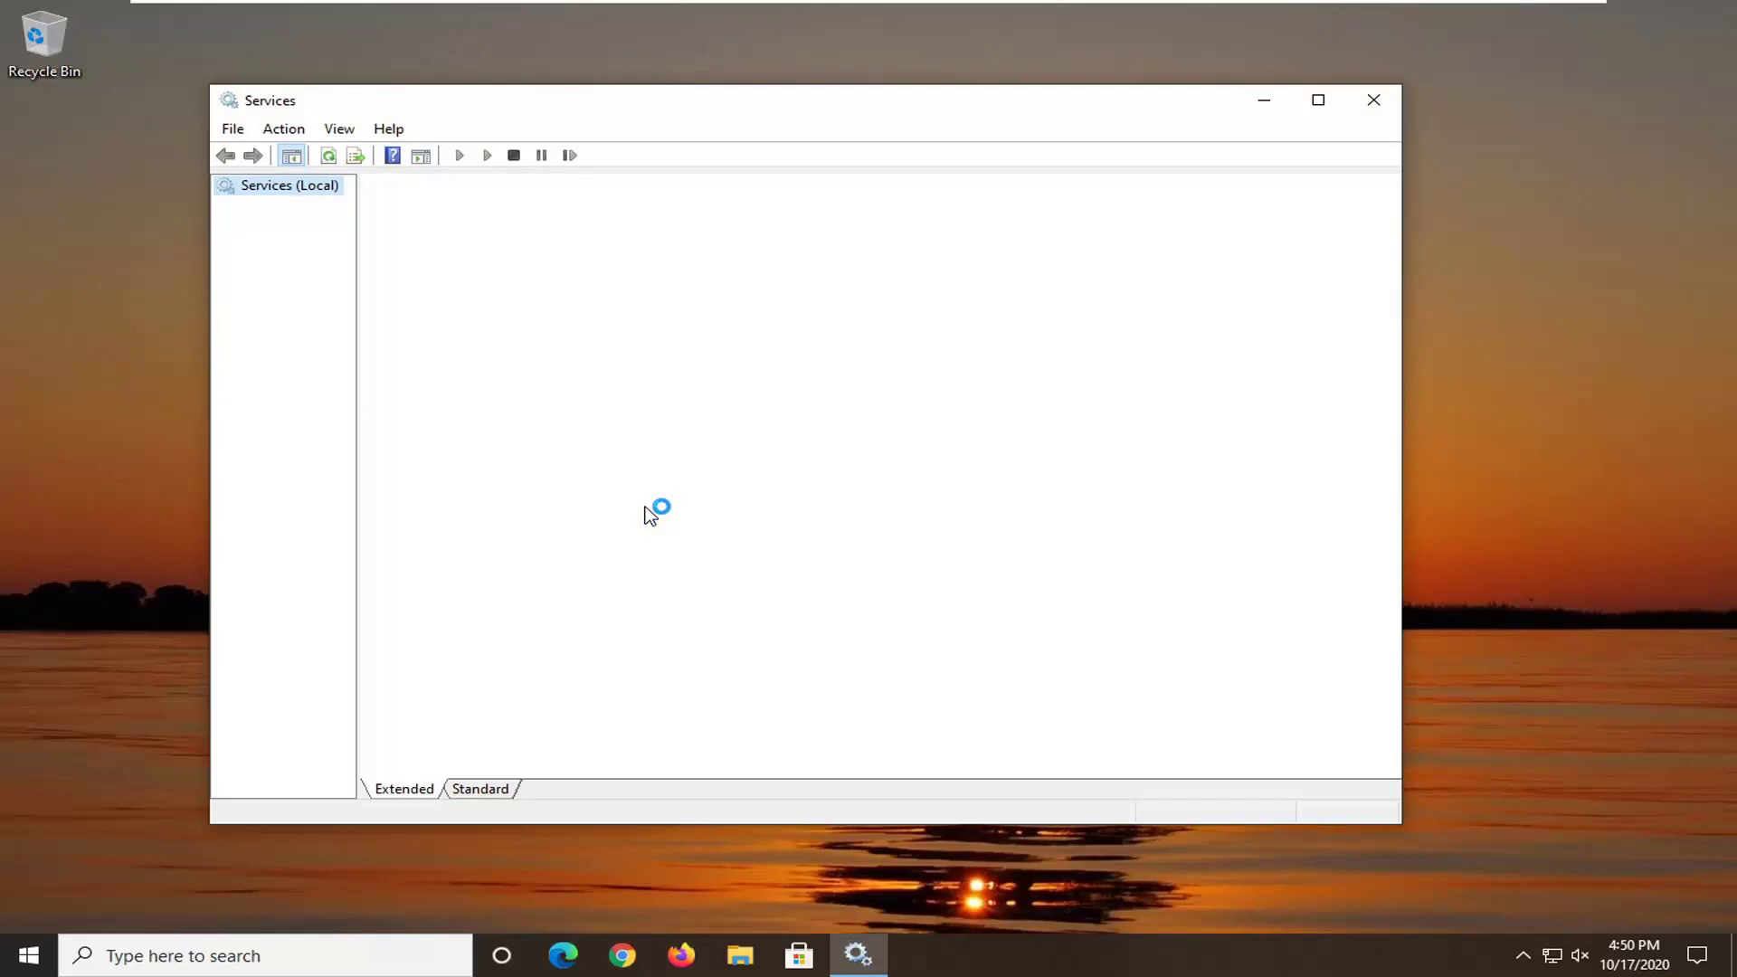
# Step: Check that Security Center is running with Automatic (Delayed Start) startup, then close its properties
pyautogui.moveTo(743, 114); pyautogui.dragTo(849, 116)
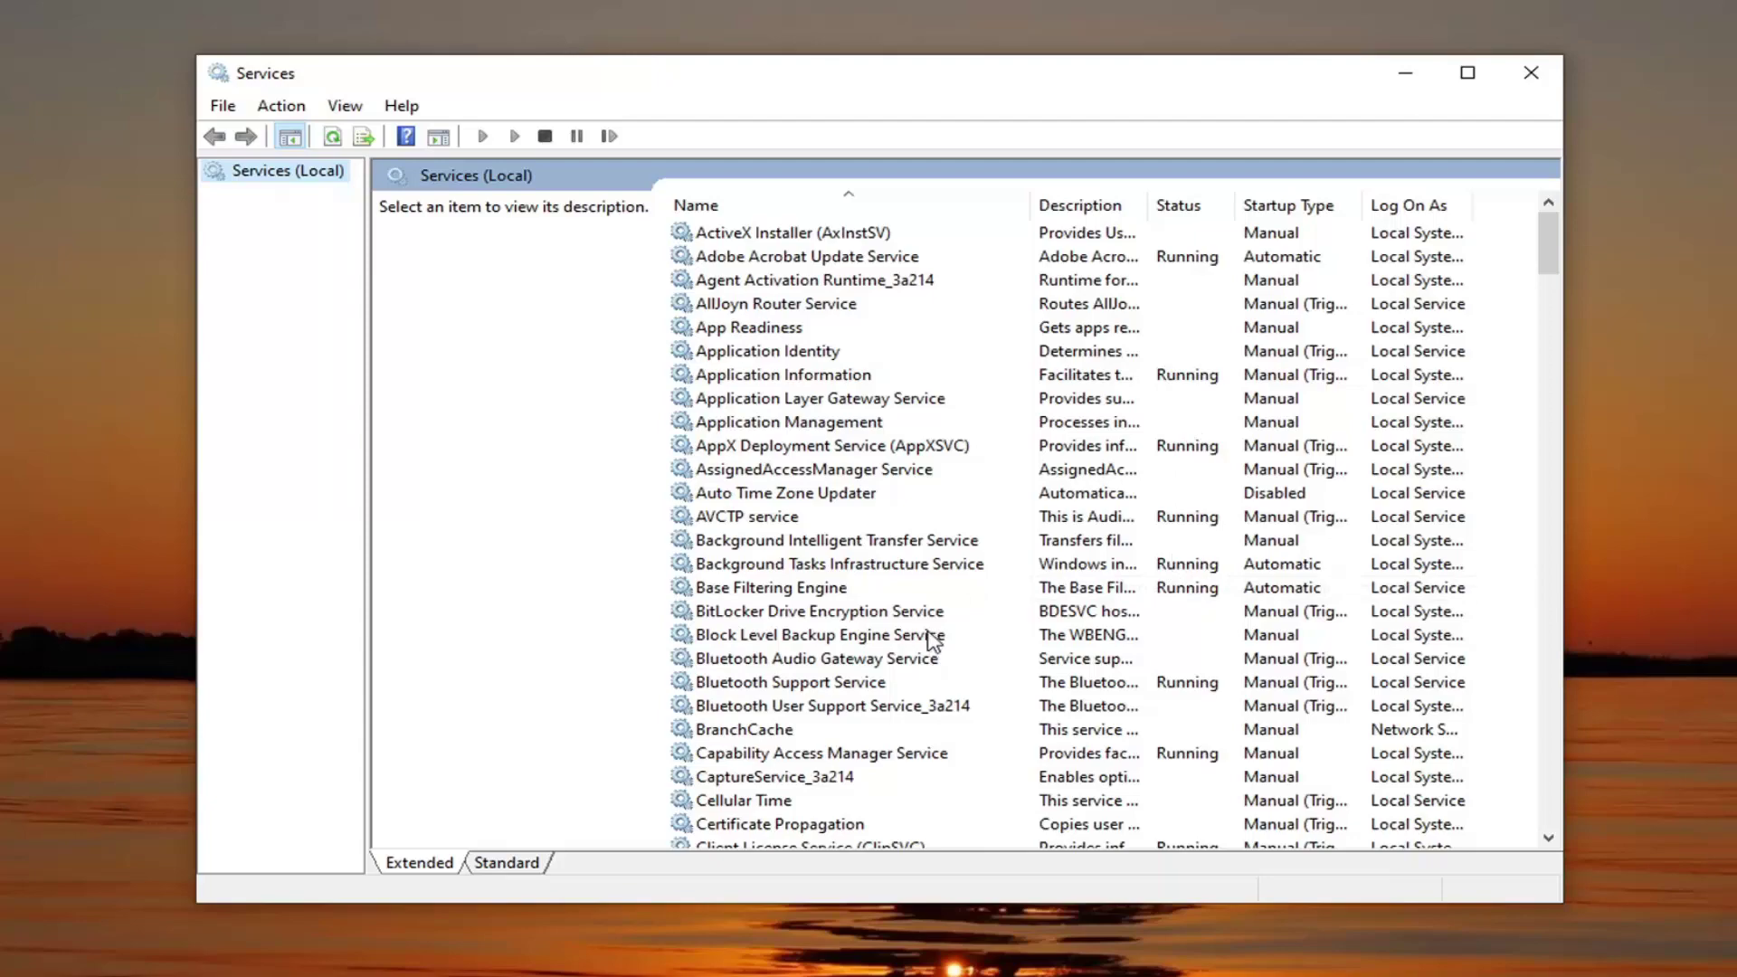
pyautogui.scroll(-8, 834, 688)
pyautogui.scroll(-8, 833, 689)
pyautogui.scroll(-8, 834, 689)
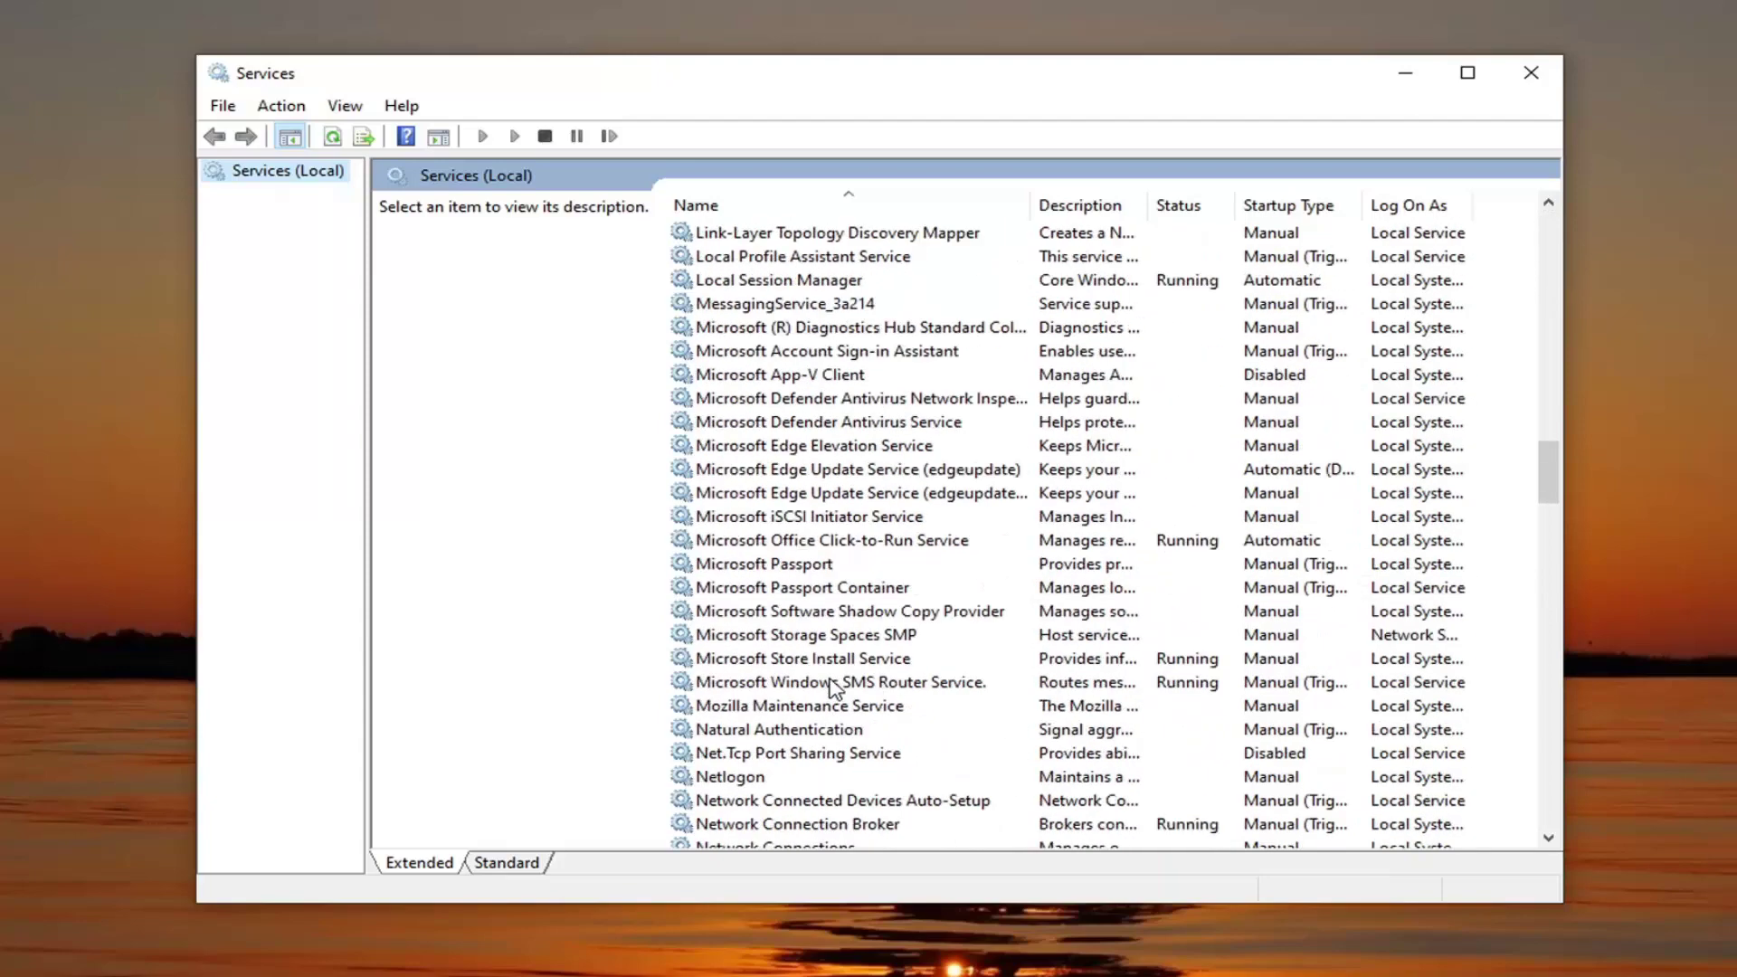
pyautogui.scroll(-7, 831, 686)
pyautogui.scroll(-5, 827, 688)
pyautogui.scroll(-4, 825, 687)
pyautogui.scroll(-3, 818, 685)
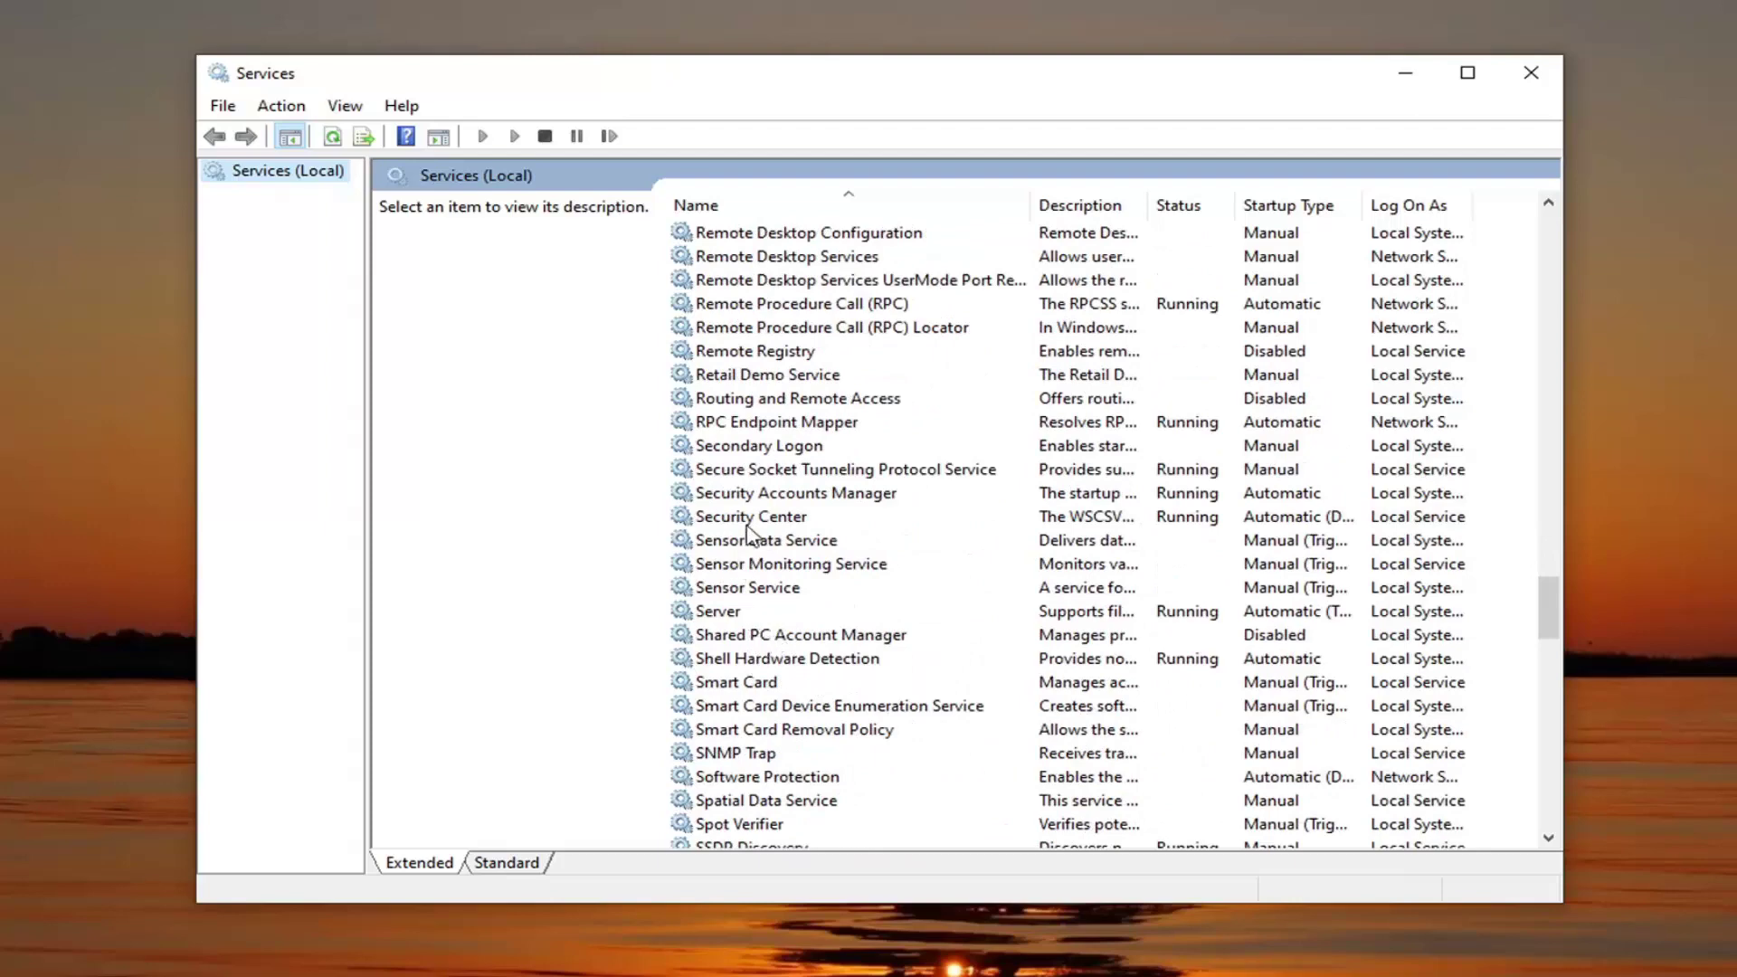
pyautogui.click(784, 527)
pyautogui.doubleClick(777, 523)
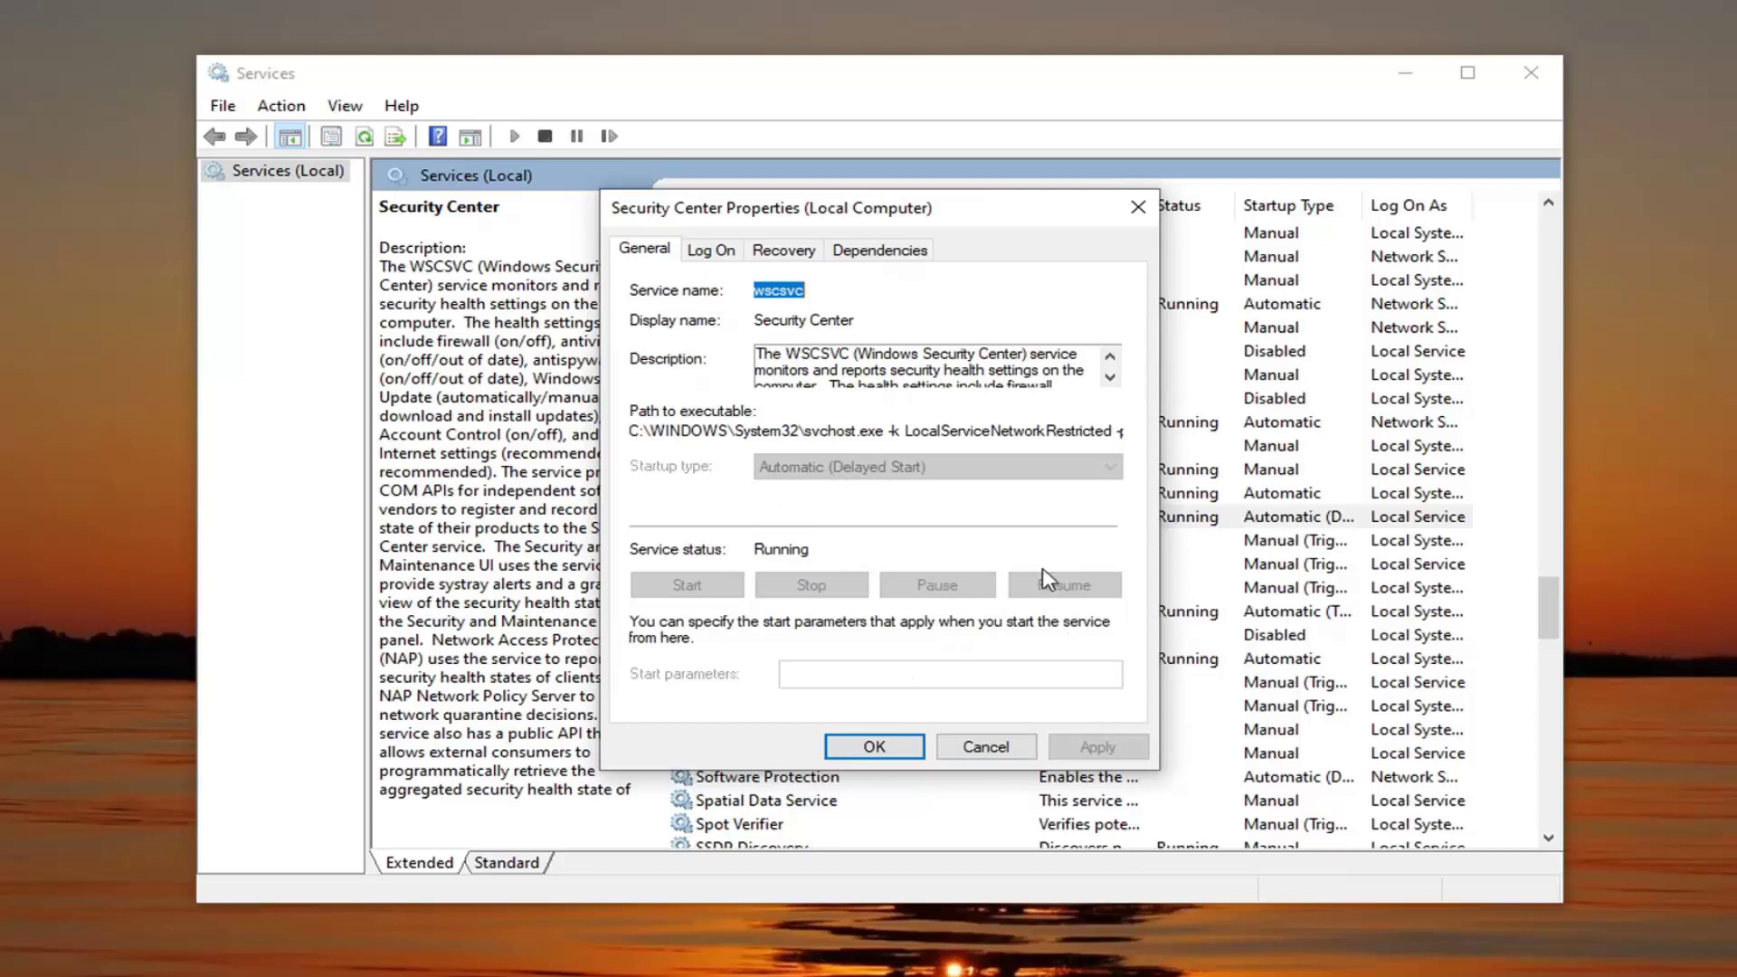
pyautogui.click(909, 747)
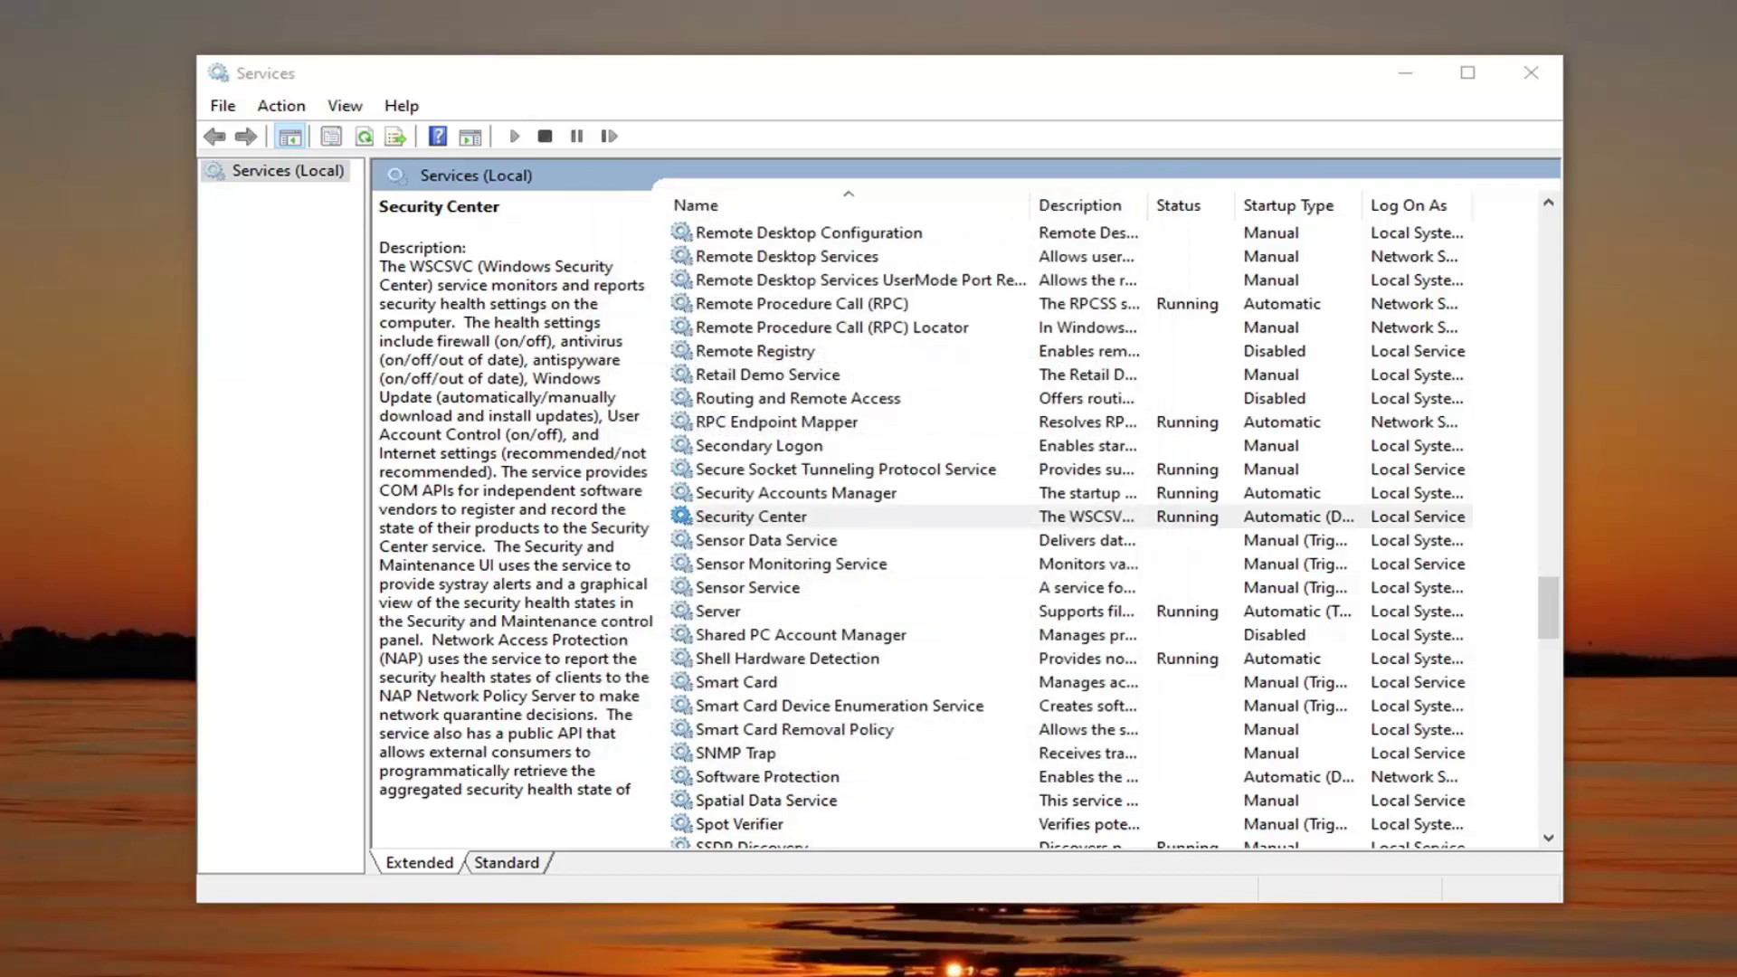
pyautogui.moveTo(1556, 599); pyautogui.dragTo(1551, 675)
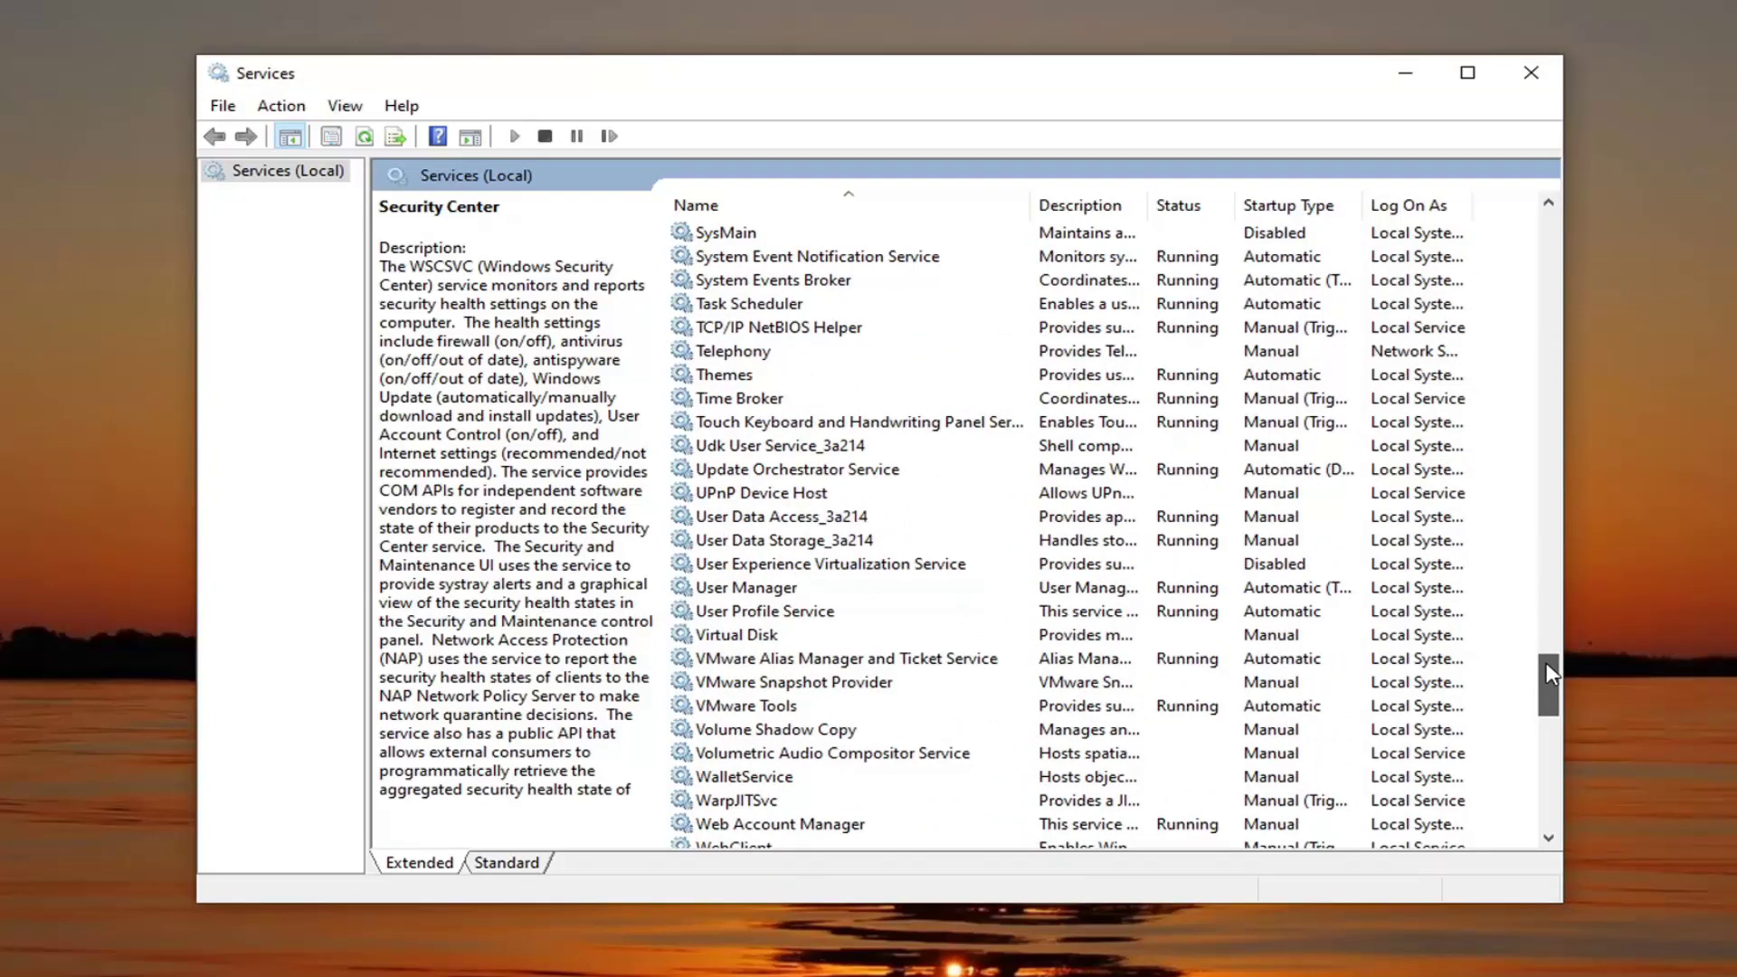
pyautogui.moveTo(1545, 663); pyautogui.dragTo(1545, 693)
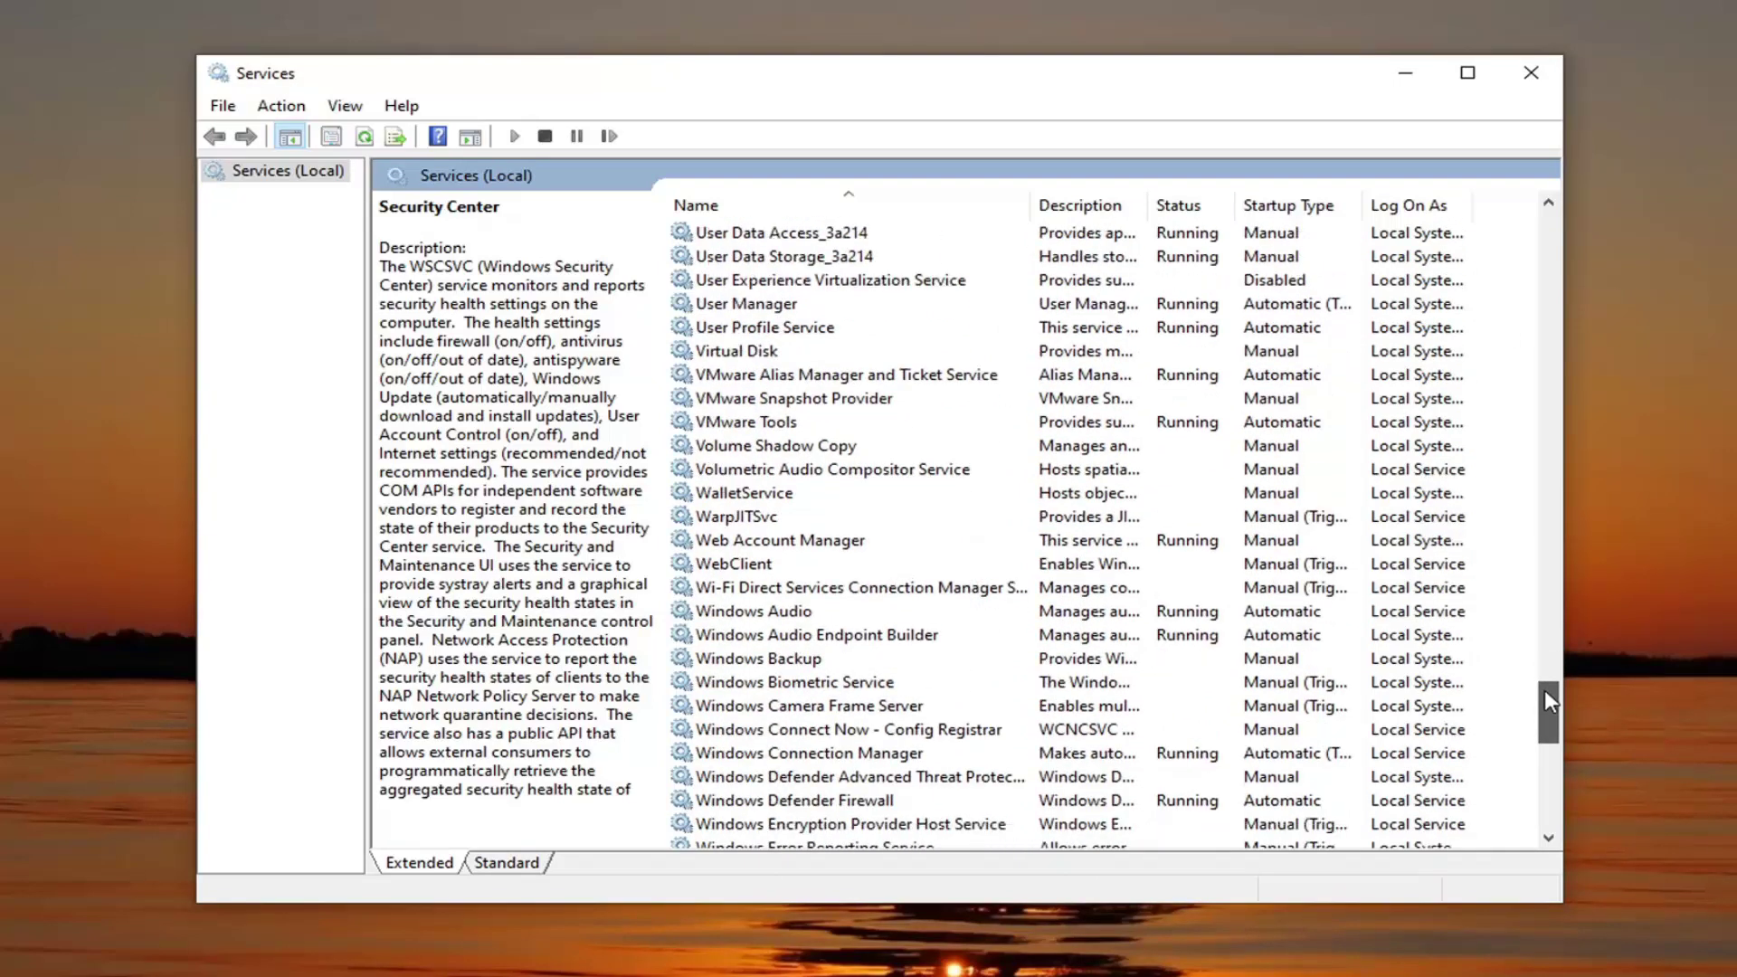
pyautogui.scroll(-3, 1113, 614)
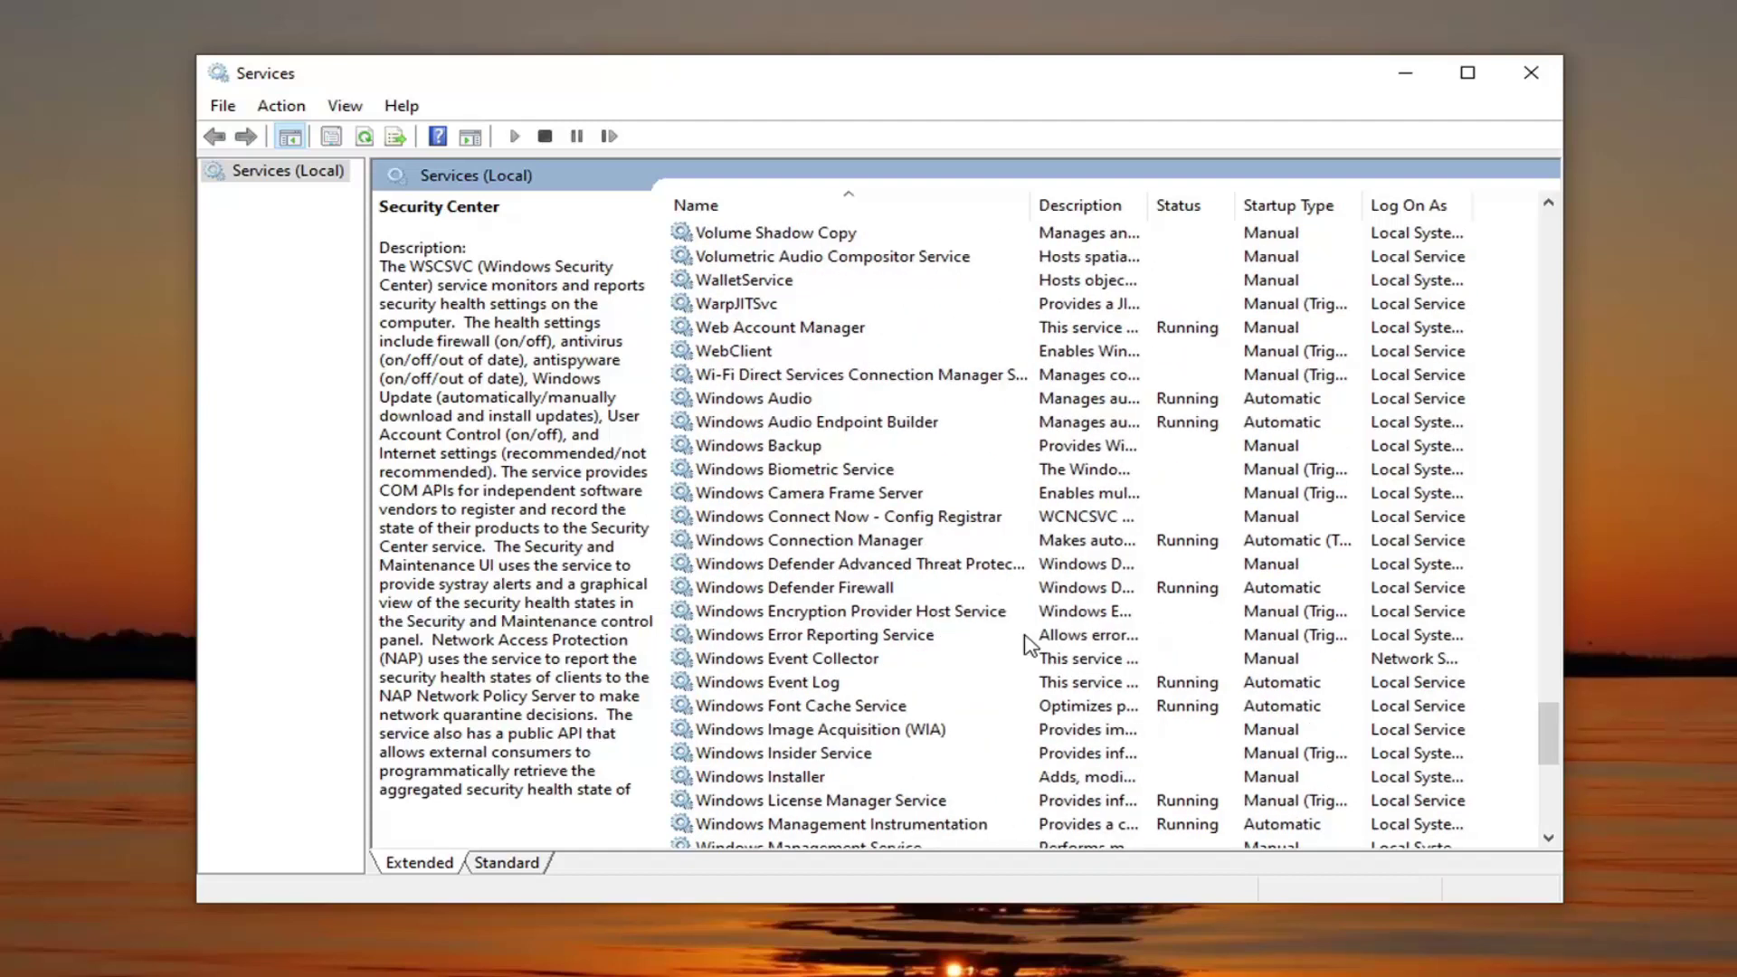
# Step: Select Windows Defender Advanced Threat Protection Service in the services list
pyautogui.click(796, 568)
pyautogui.moveTo(1030, 204)
pyautogui.mouseDown()
pyautogui.moveTo(1223, 242)
pyautogui.moveTo(1178, 242)
pyautogui.mouseUp()
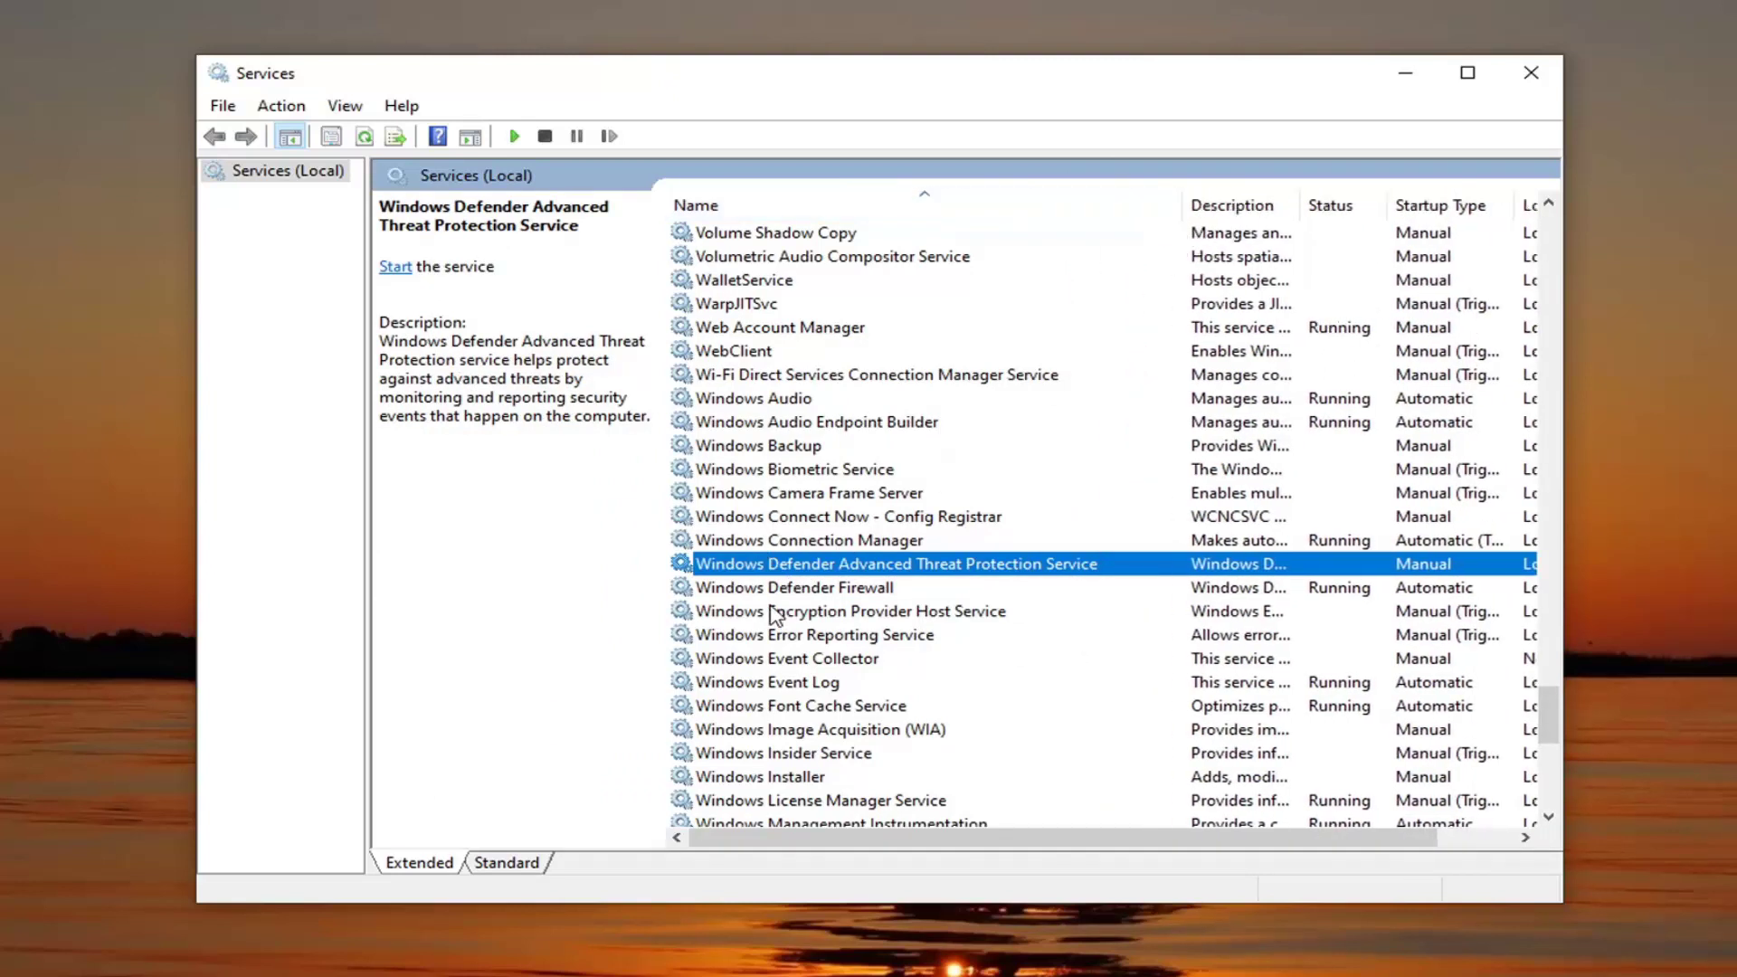
# Step: Set the Advanced Threat Protection service's startup type to Automatic and try starting it twice
pyautogui.doubleClick(997, 568)
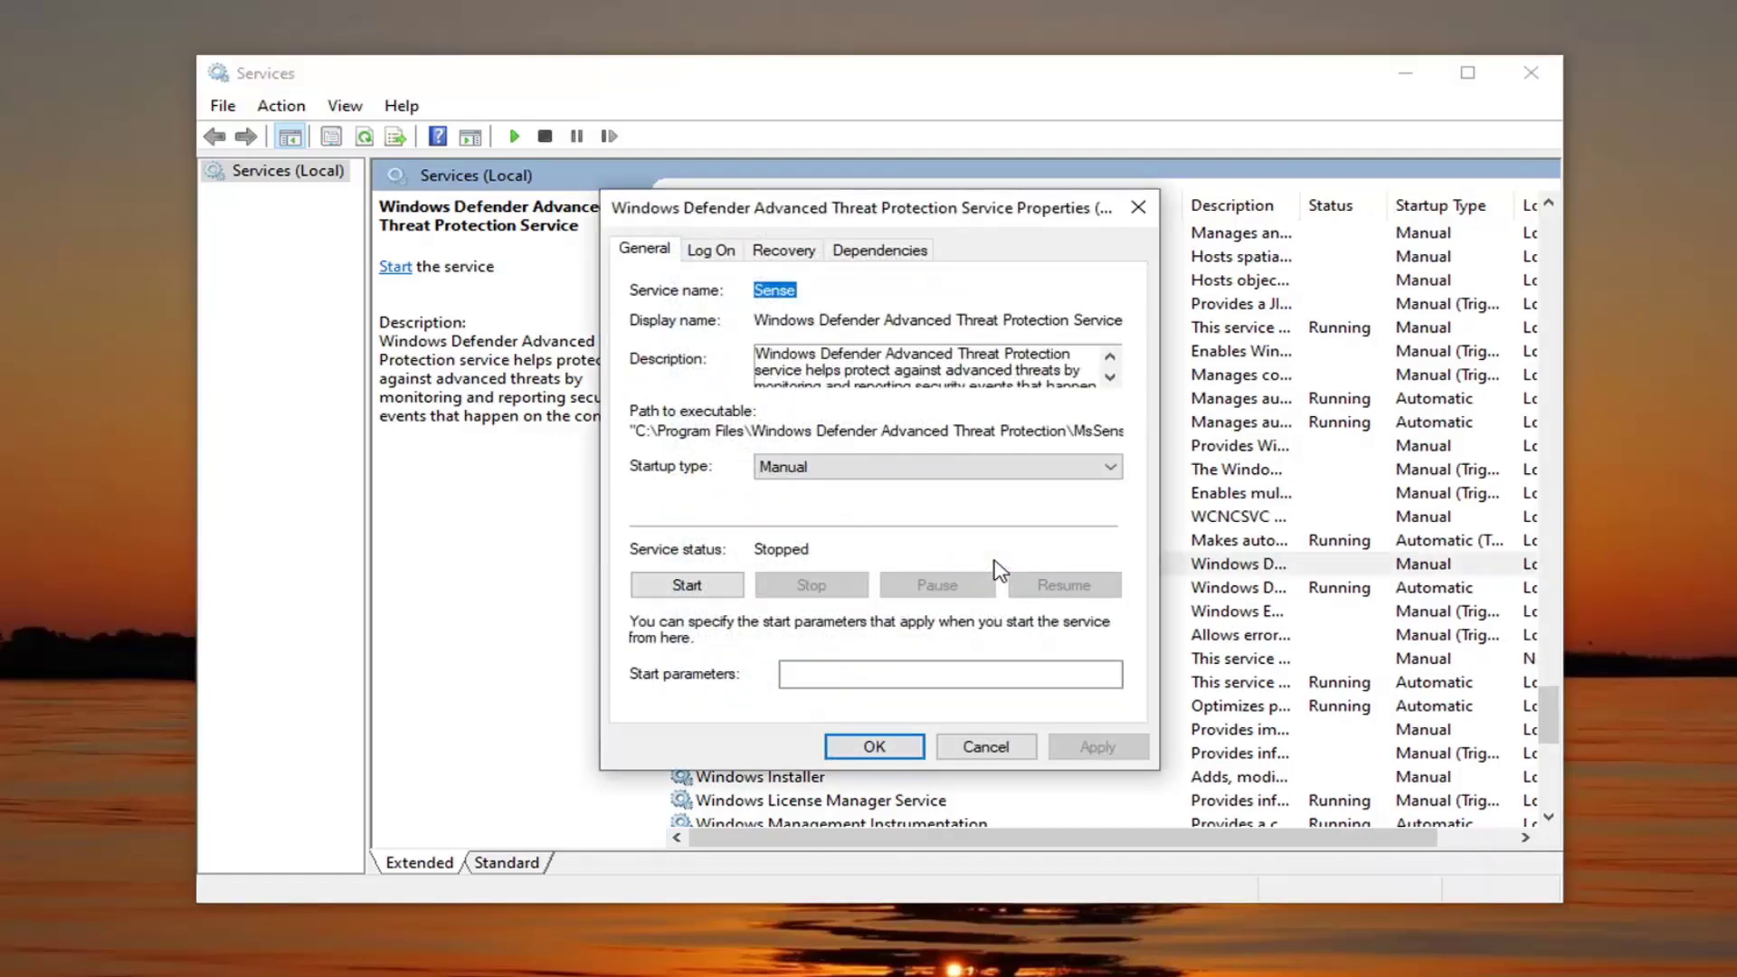
pyautogui.click(831, 470)
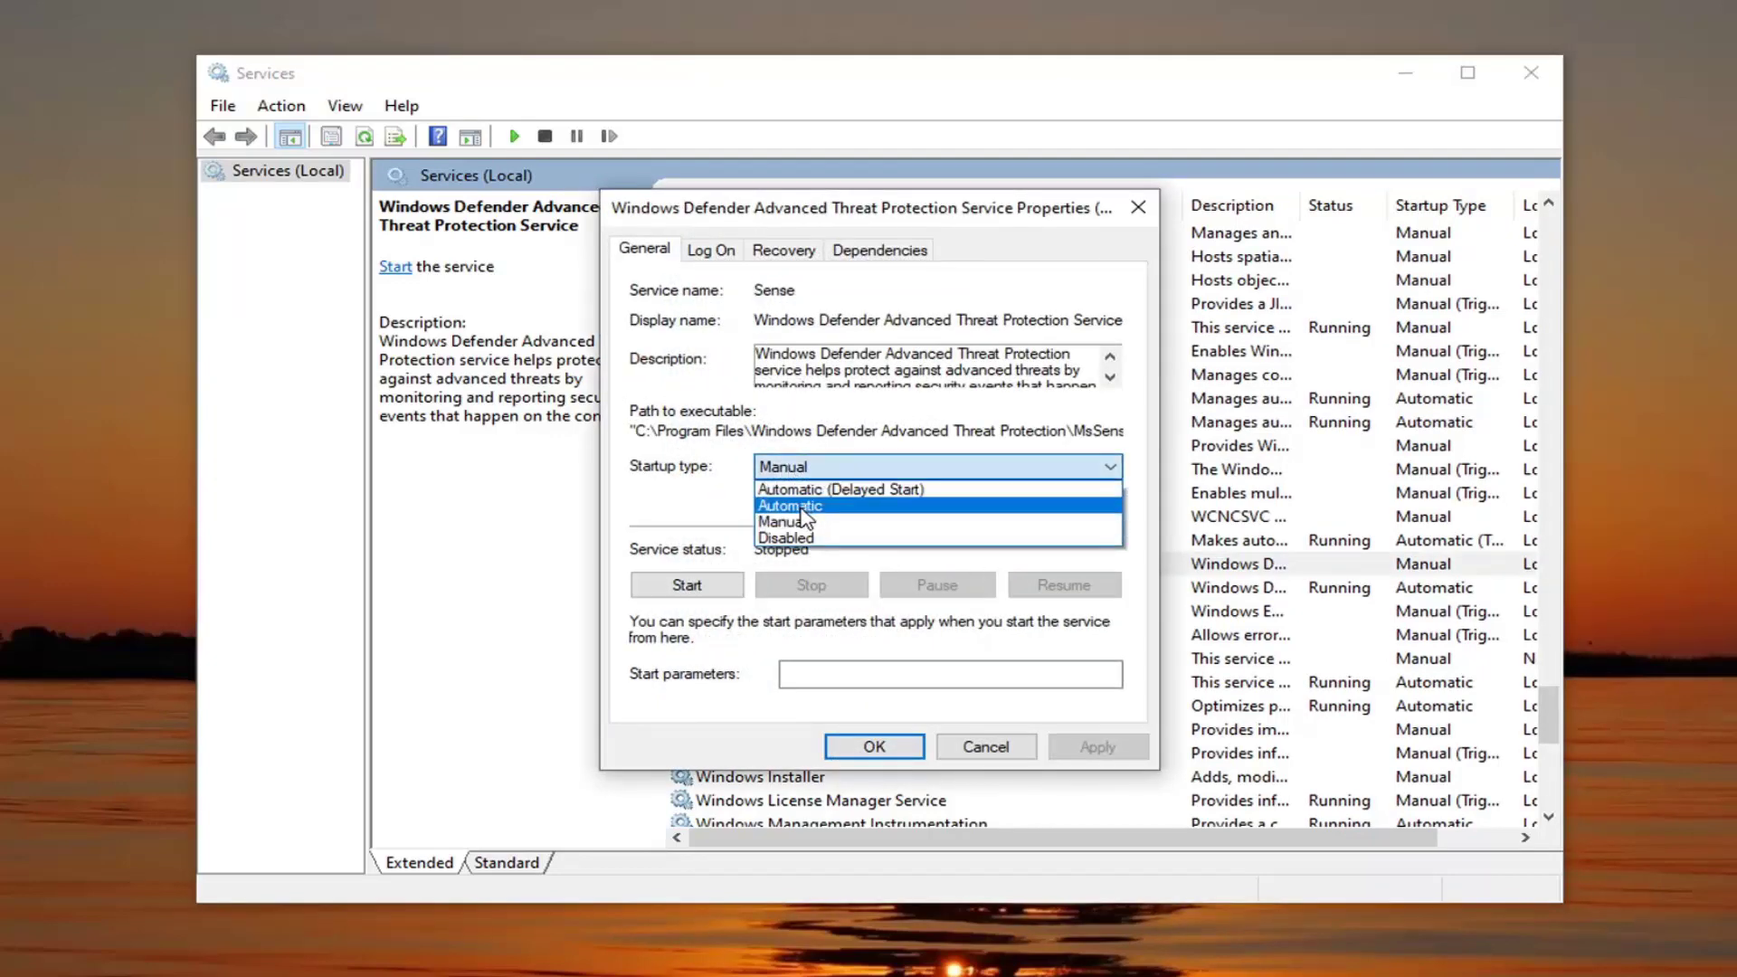
pyautogui.click(800, 506)
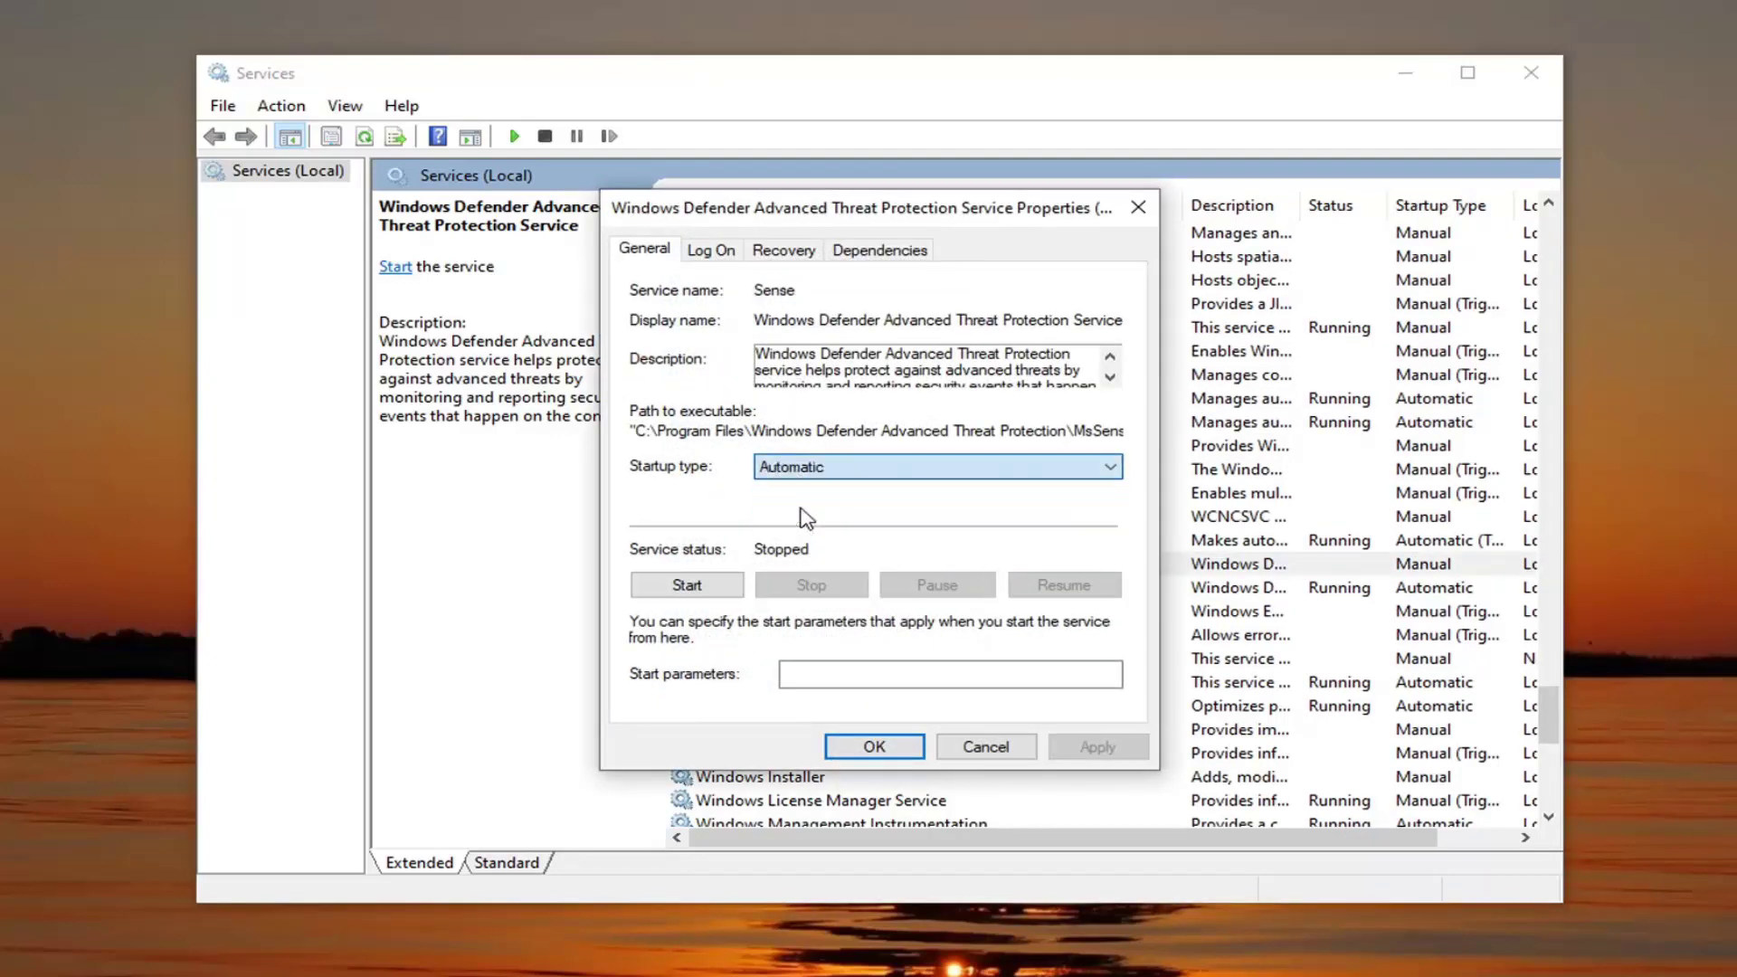
pyautogui.click(678, 589)
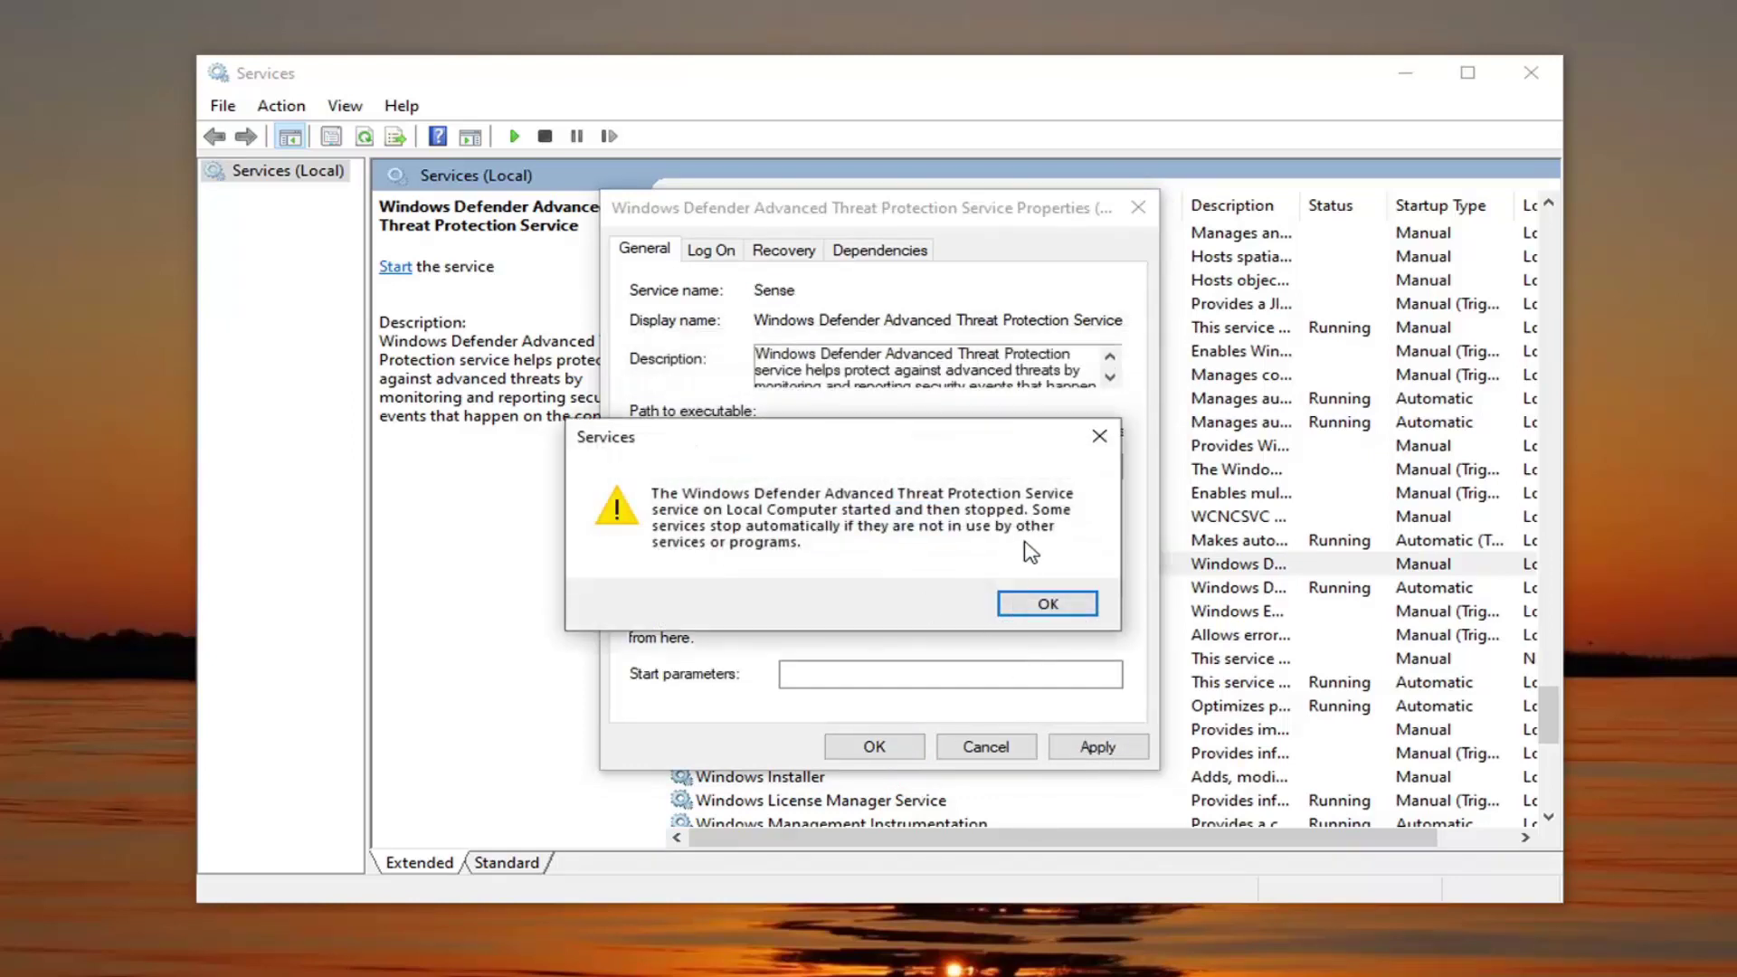
pyautogui.click(1042, 603)
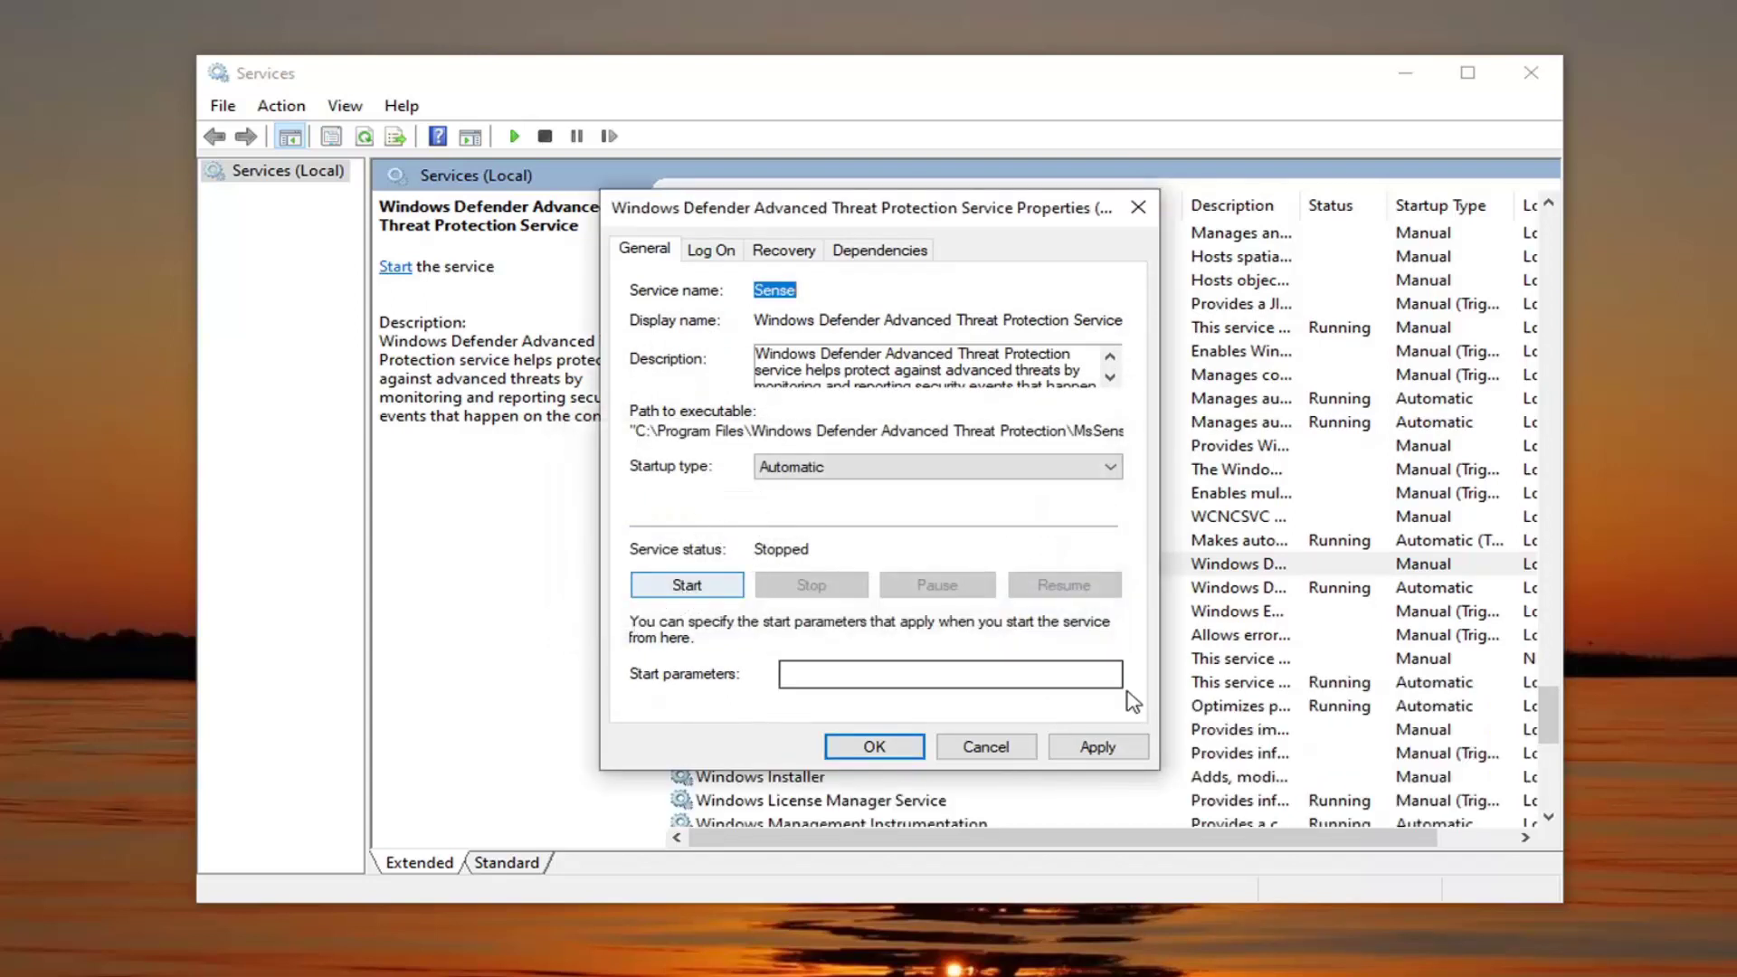
pyautogui.click(687, 586)
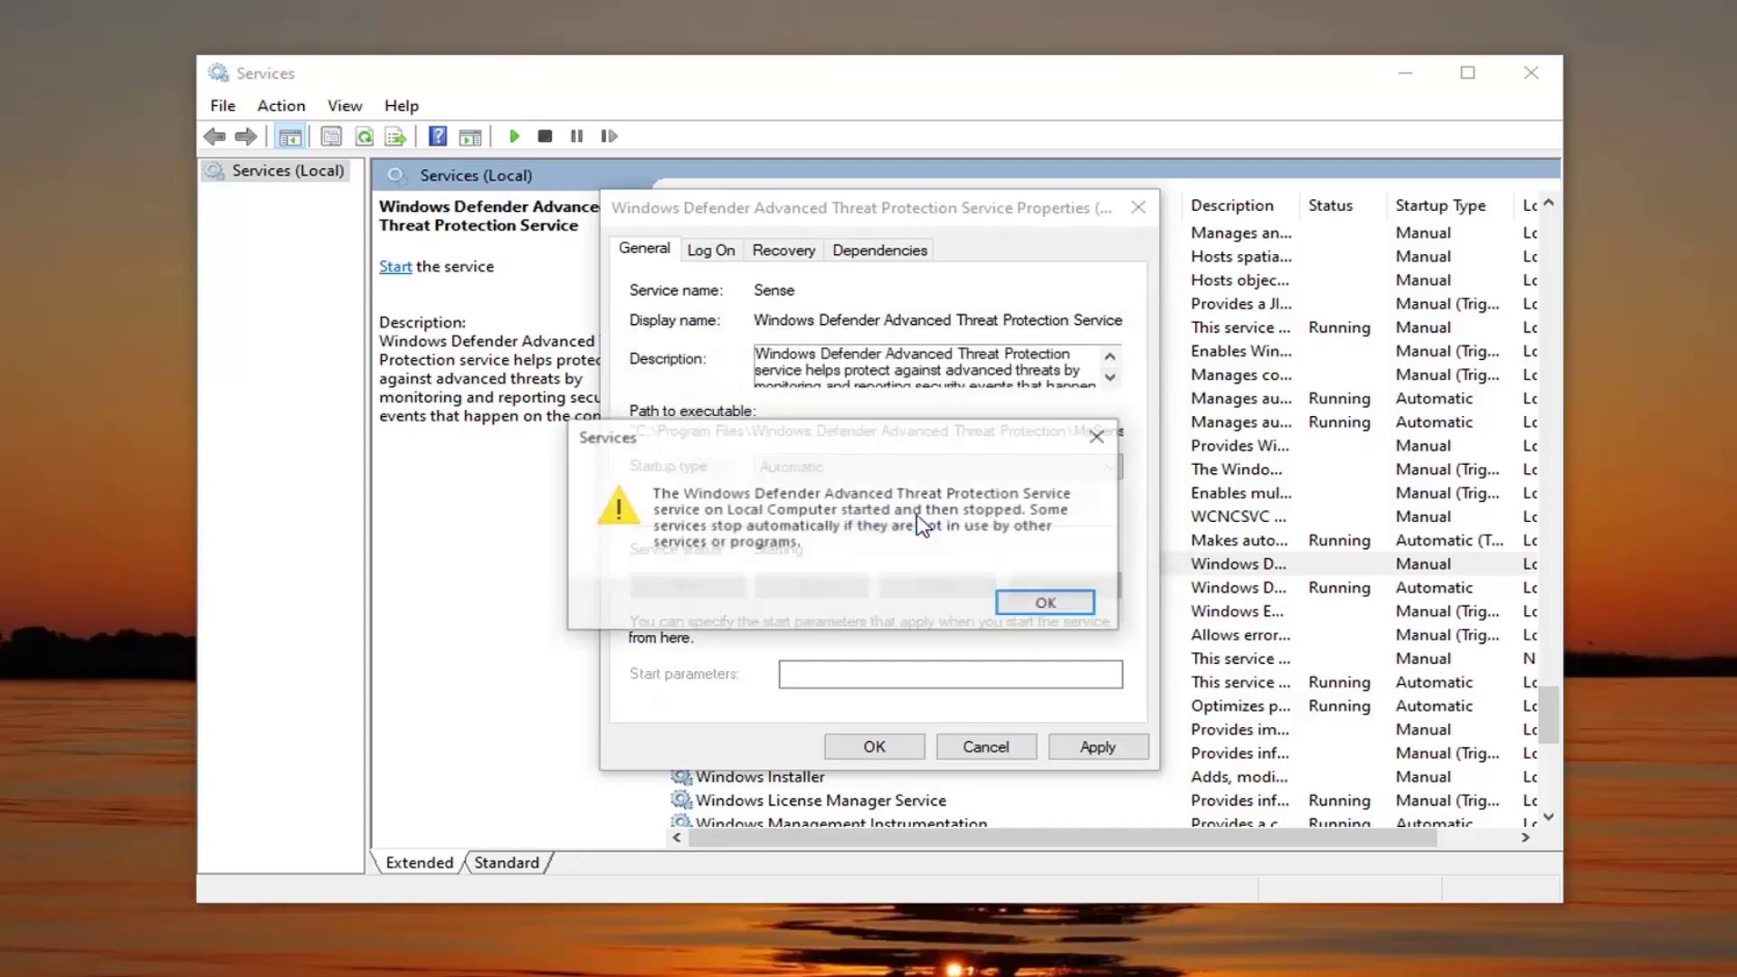
pyautogui.click(1045, 603)
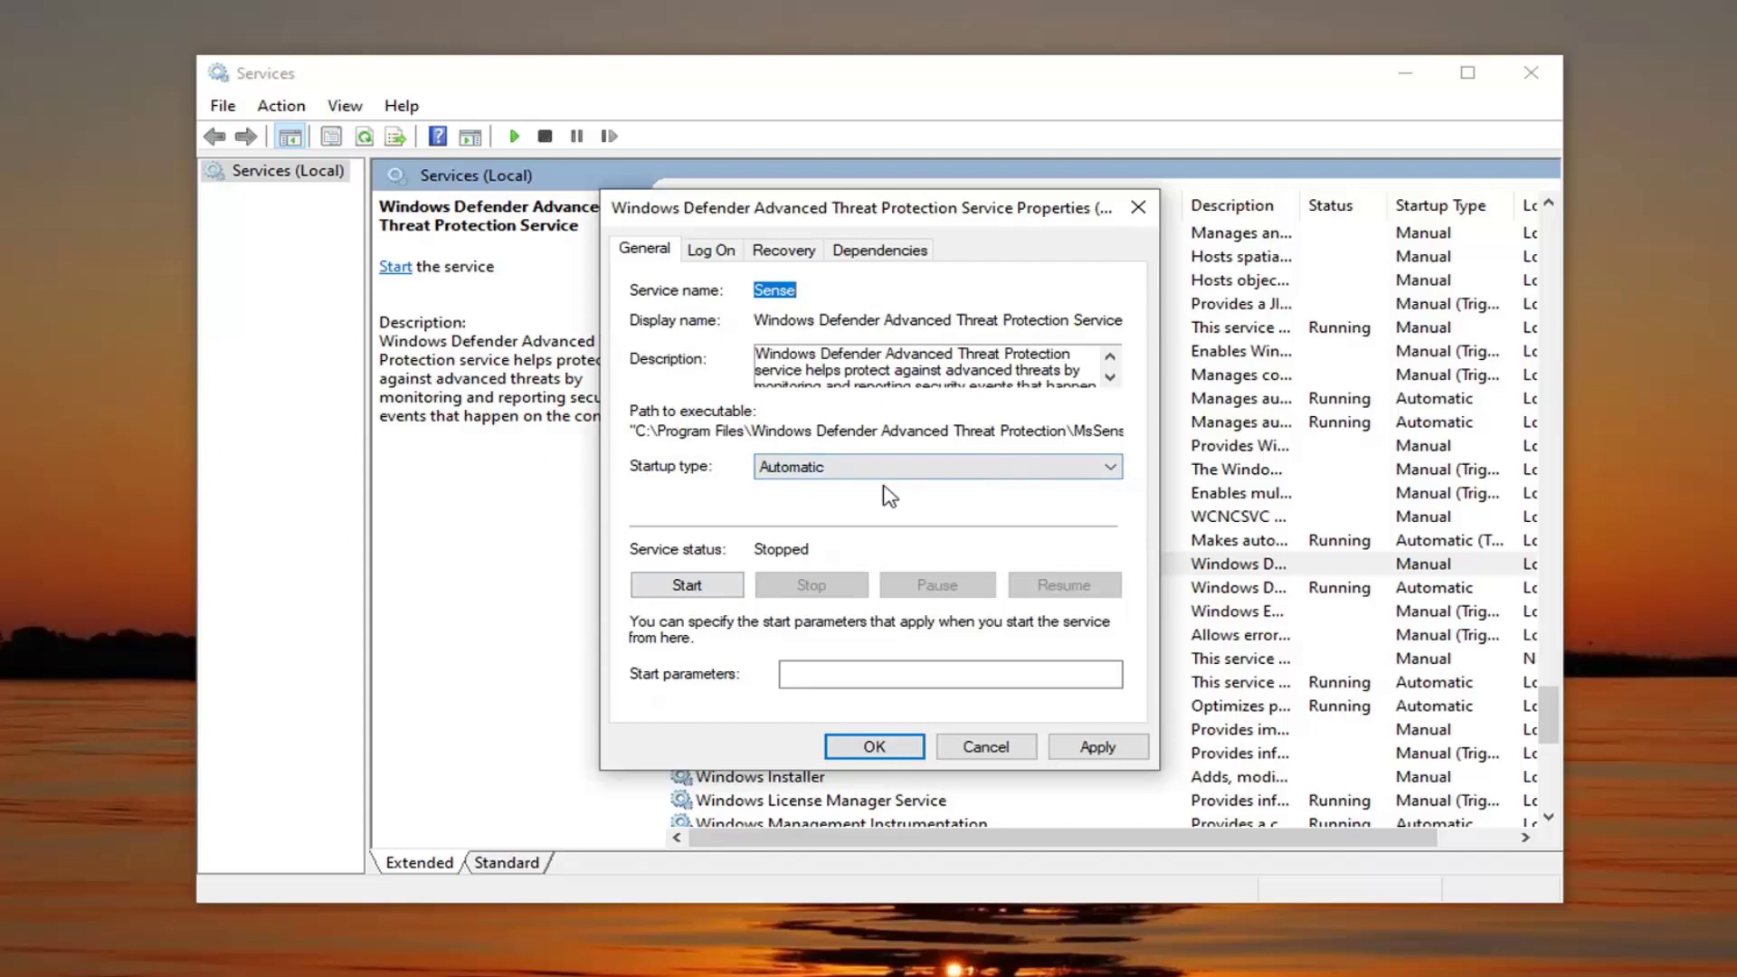
# Step: Apply the Automatic startup setting and close Properties, dismissing the access-denied messages
pyautogui.click(1099, 745)
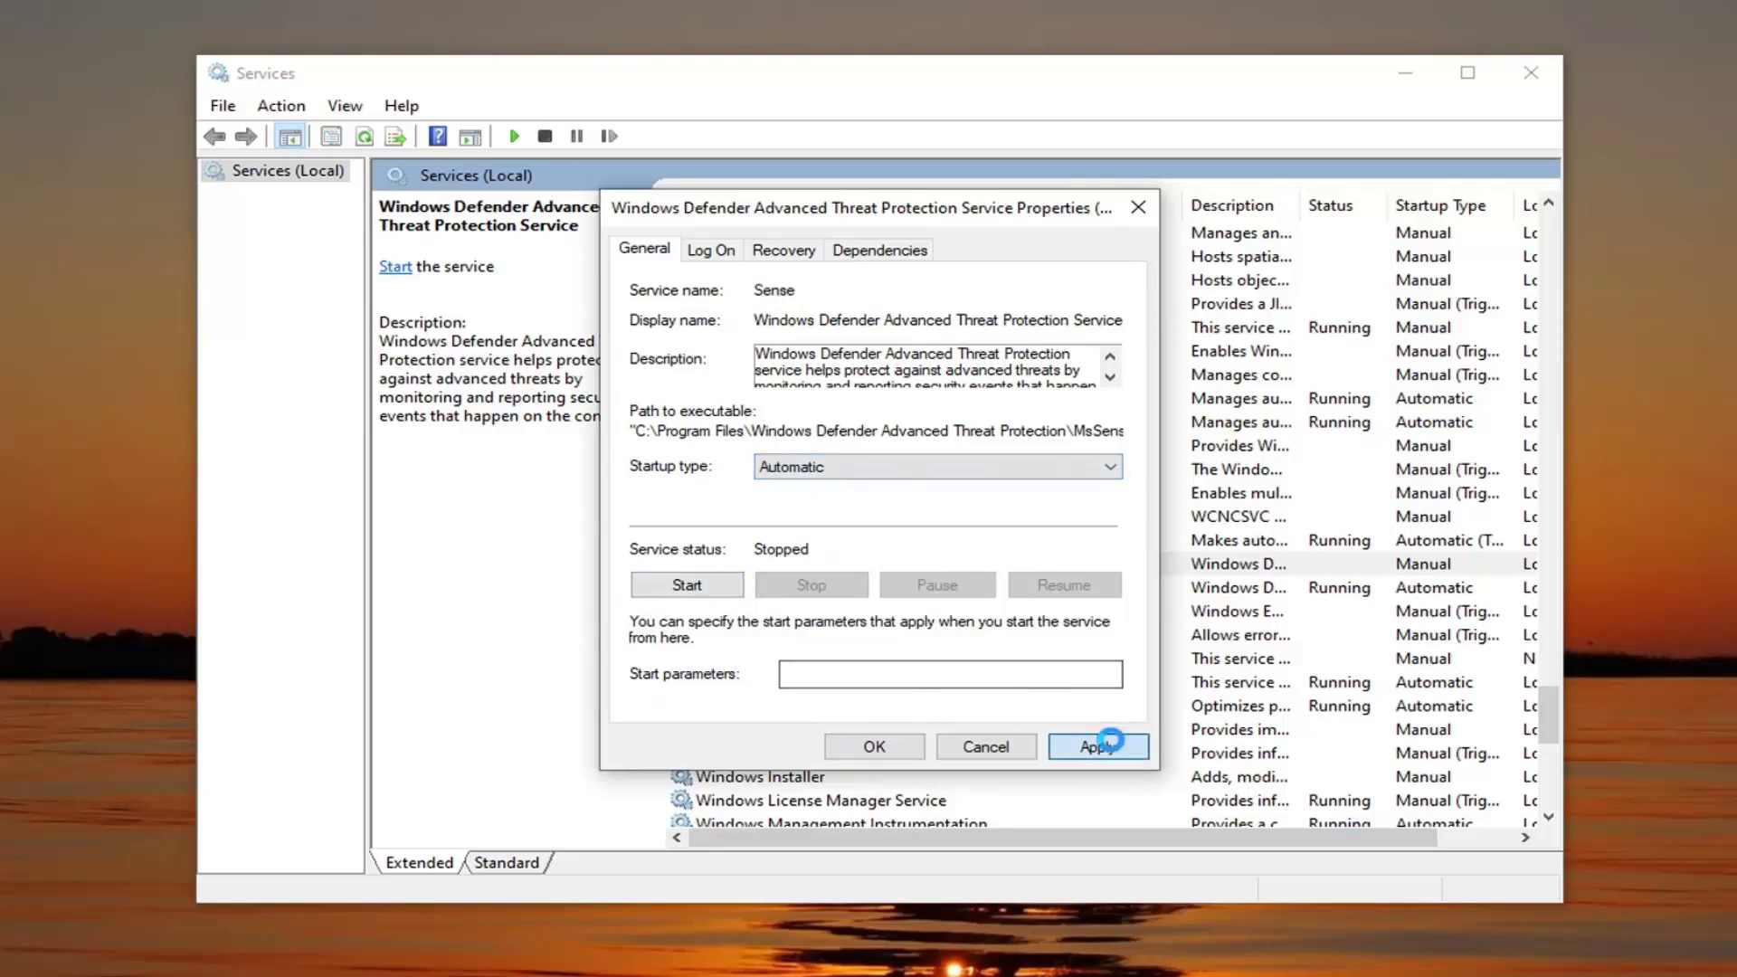
pyautogui.click(875, 586)
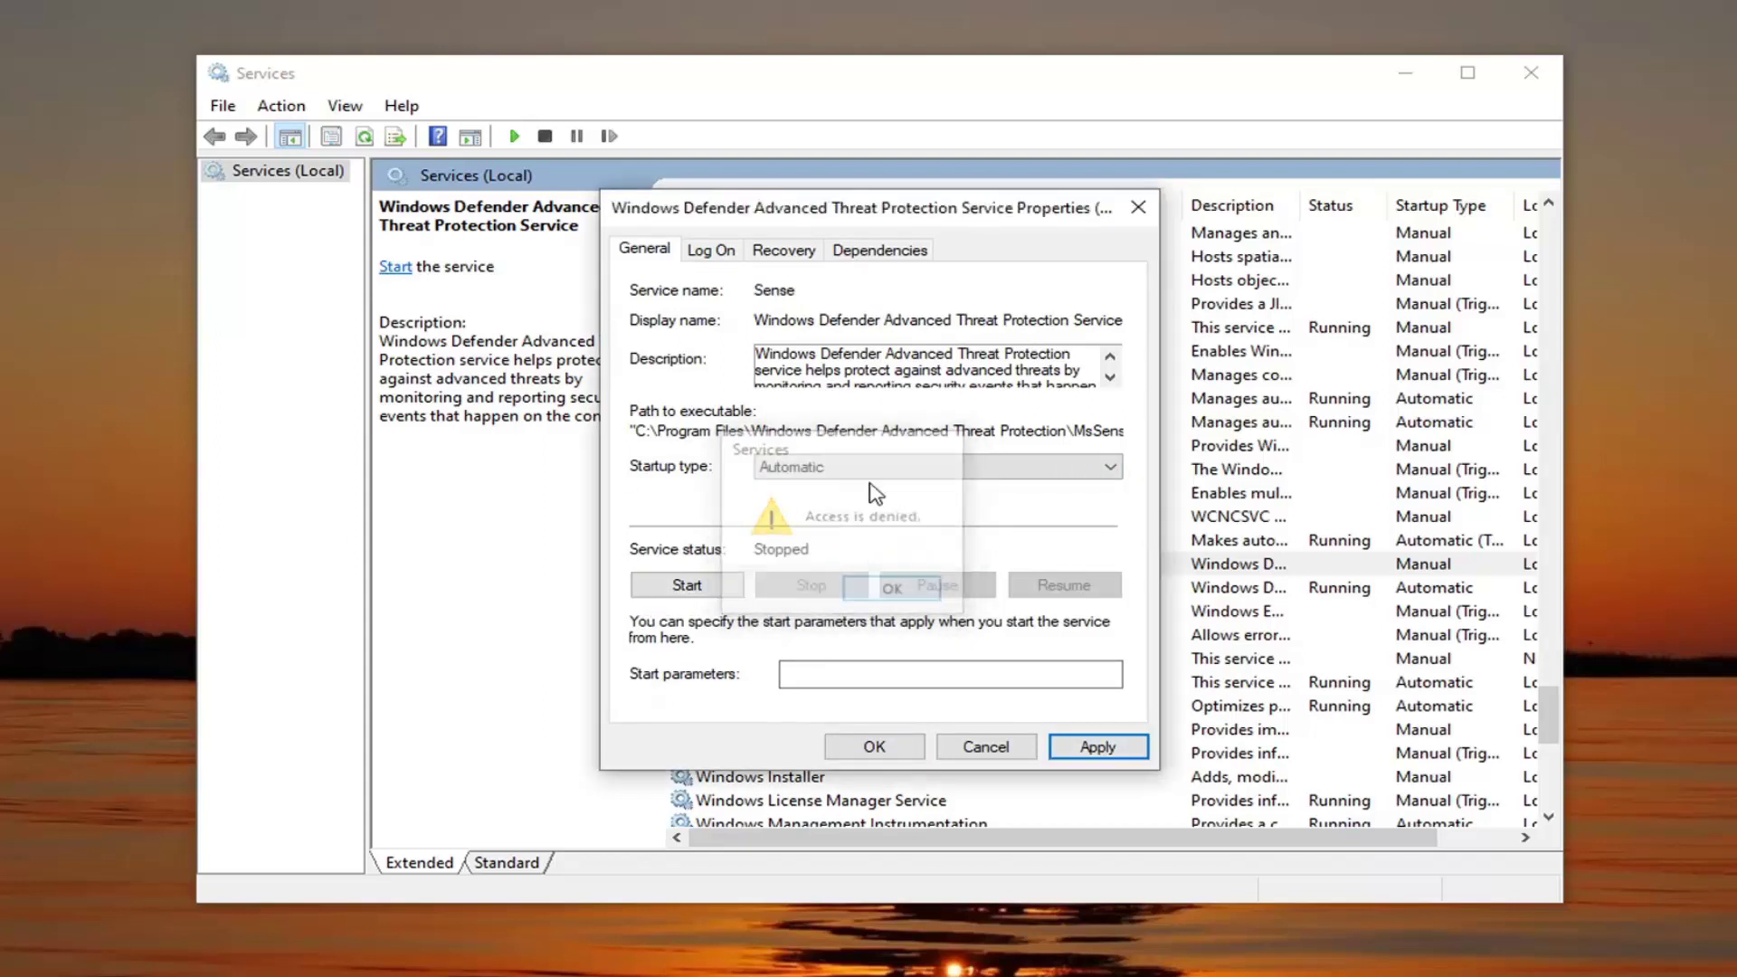
pyautogui.click(868, 742)
pyautogui.click(892, 589)
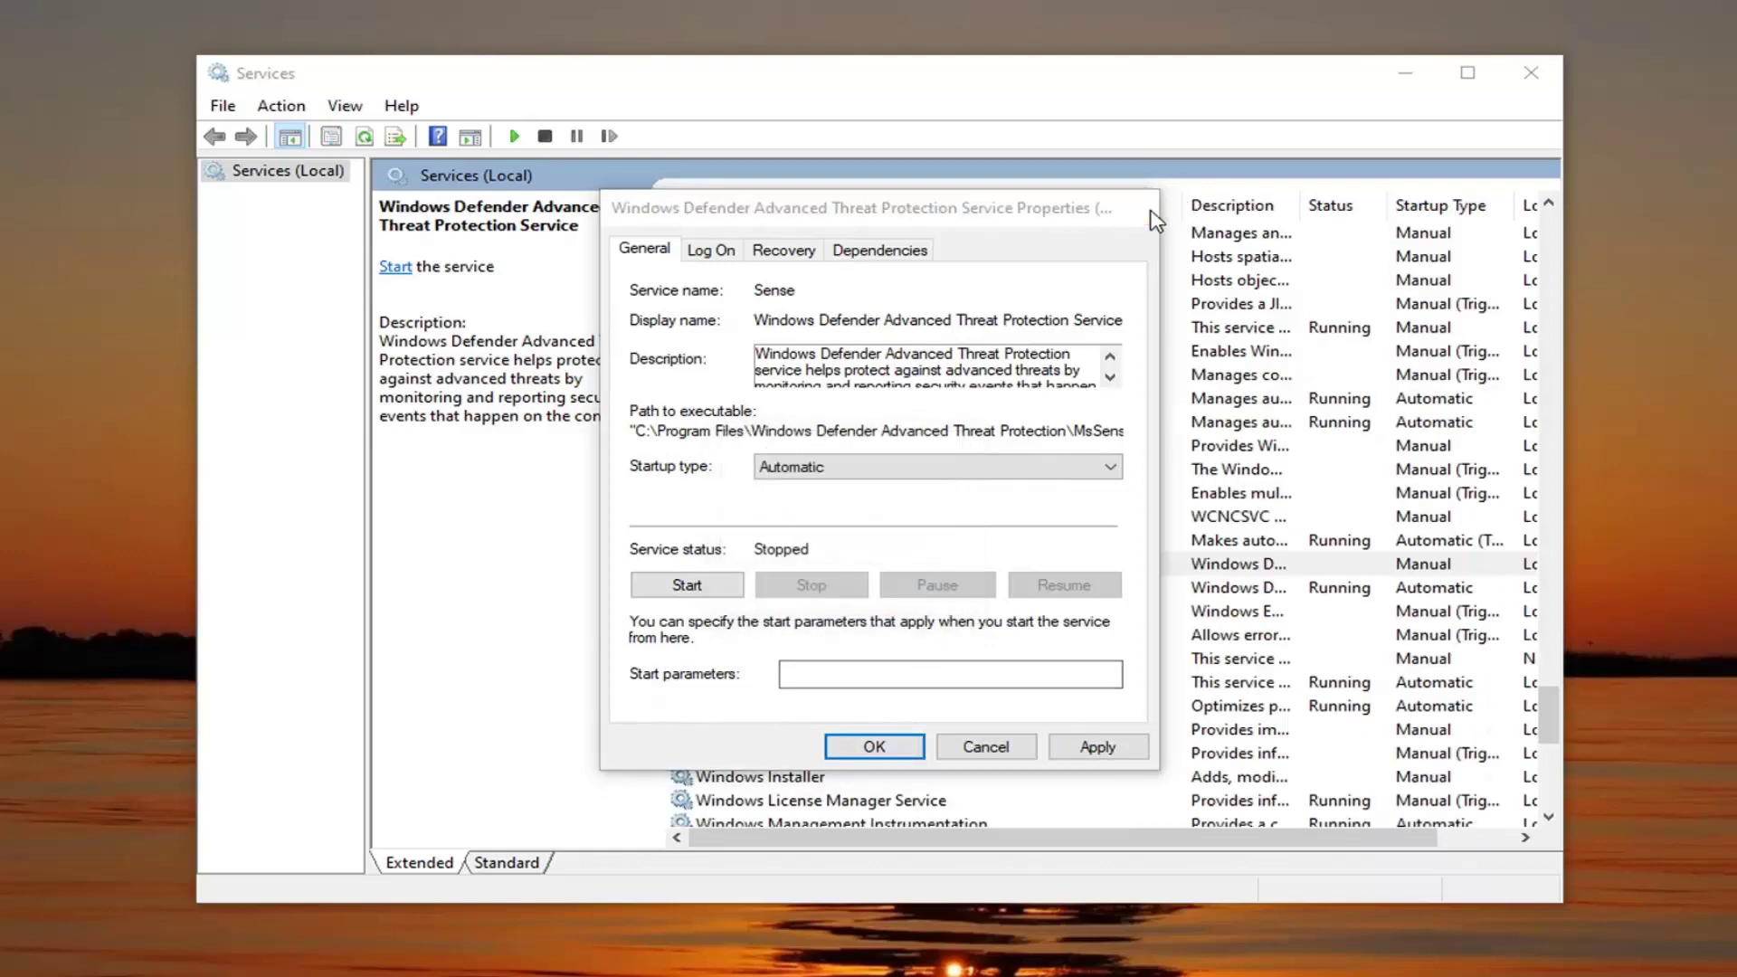
pyautogui.scroll(7, 870, 428)
pyautogui.scroll(-7, 917, 674)
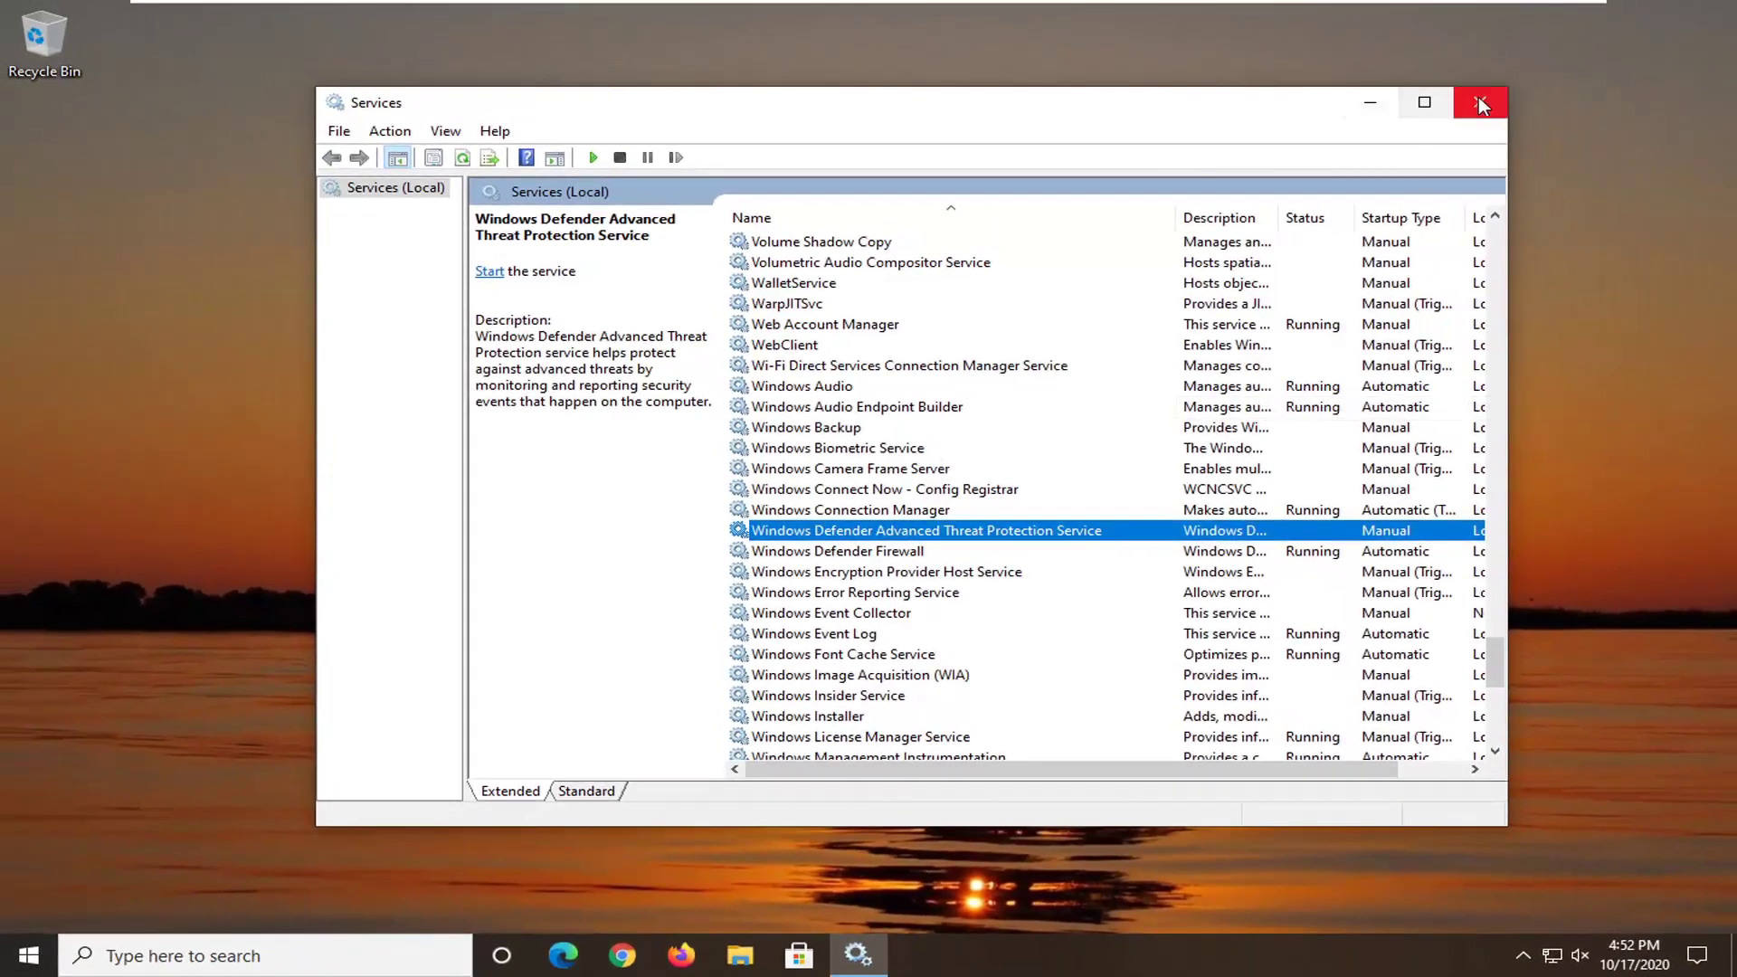
# Step: Close the Services console window to leave only the desktop
pyautogui.click(1466, 118)
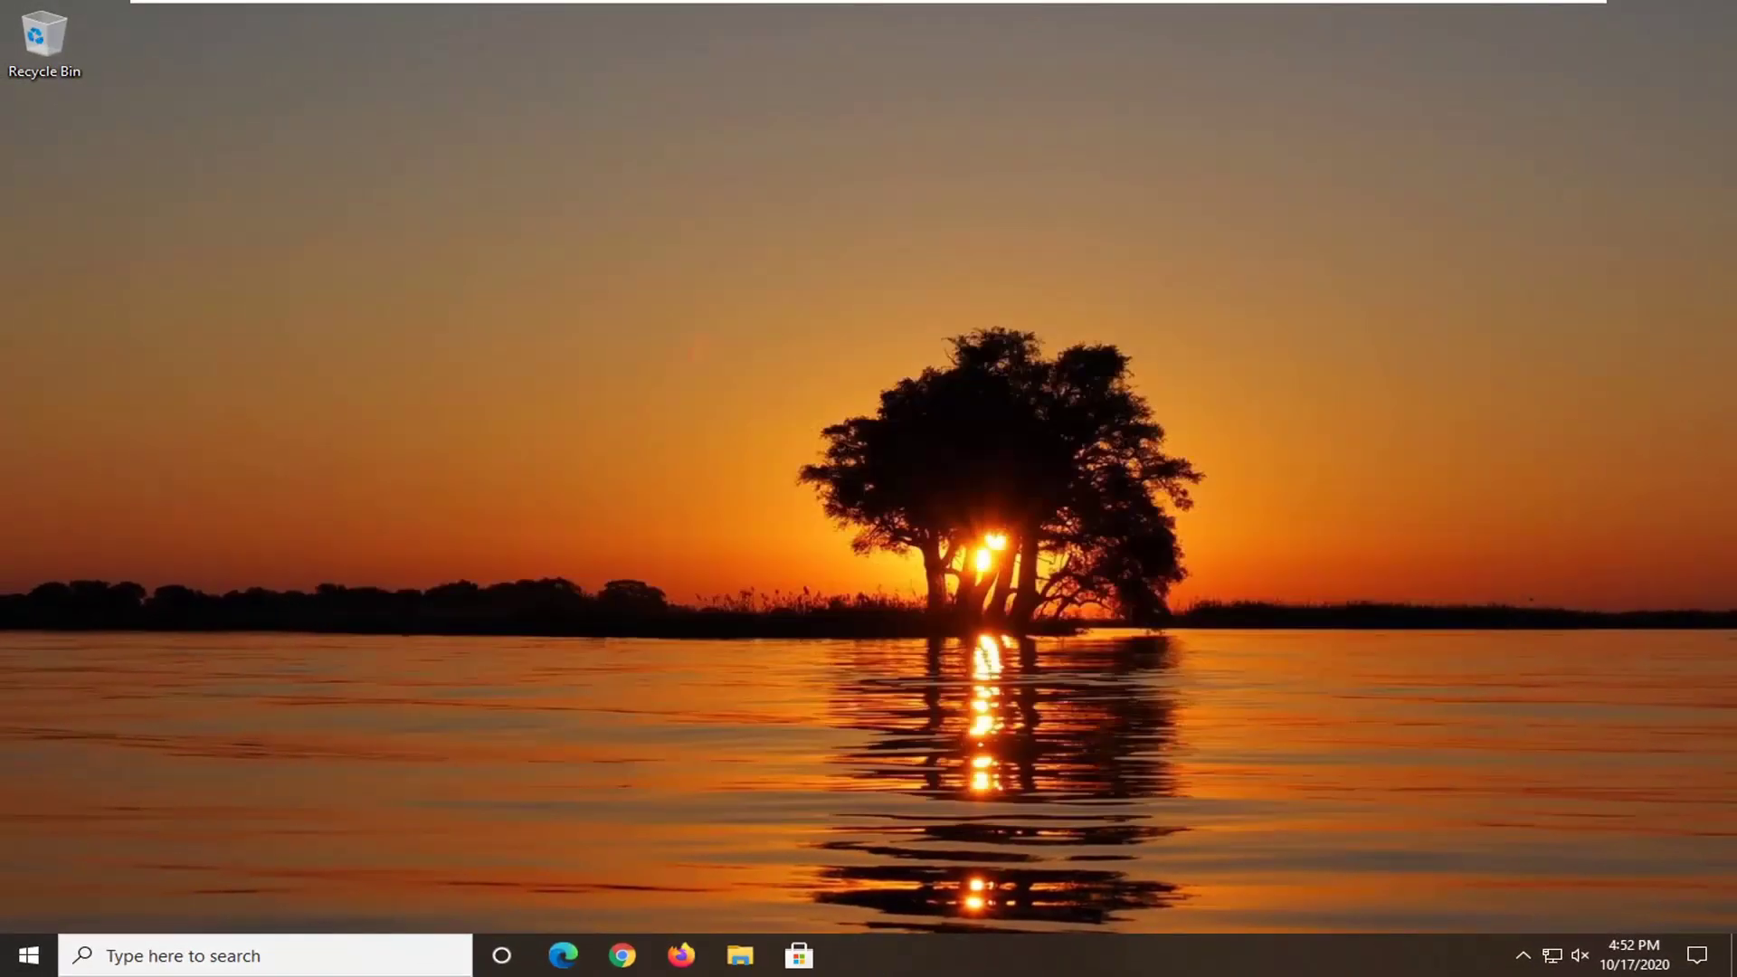